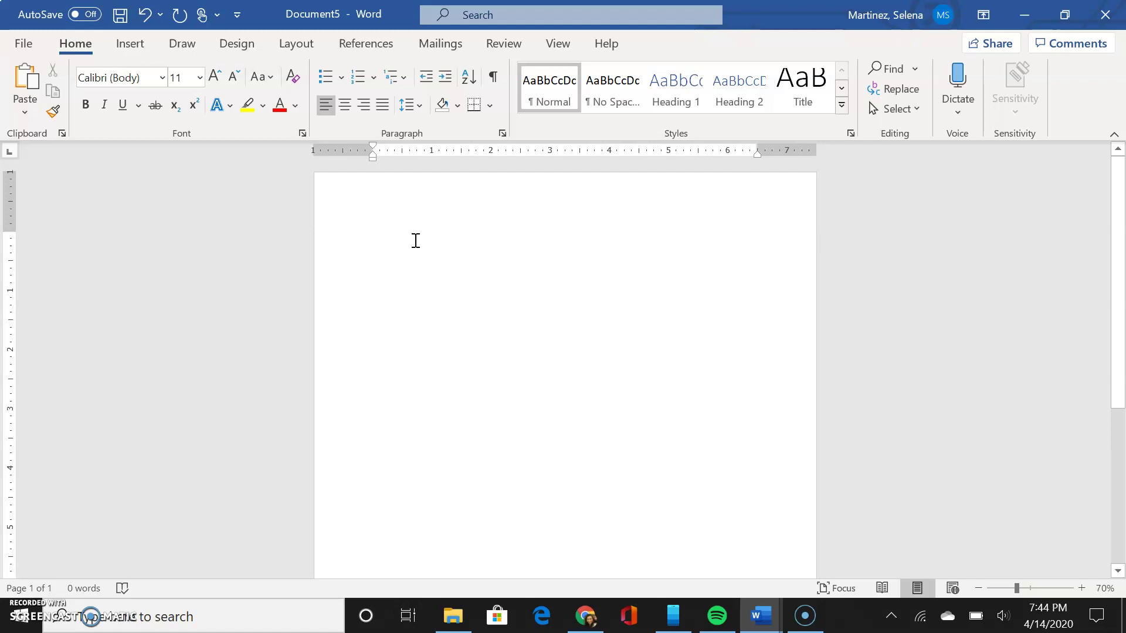
Type your full name, then add 'Hello, my name is' before it and '!' after it
text(Selena Martinez)
click(373, 238)
text(Hello)
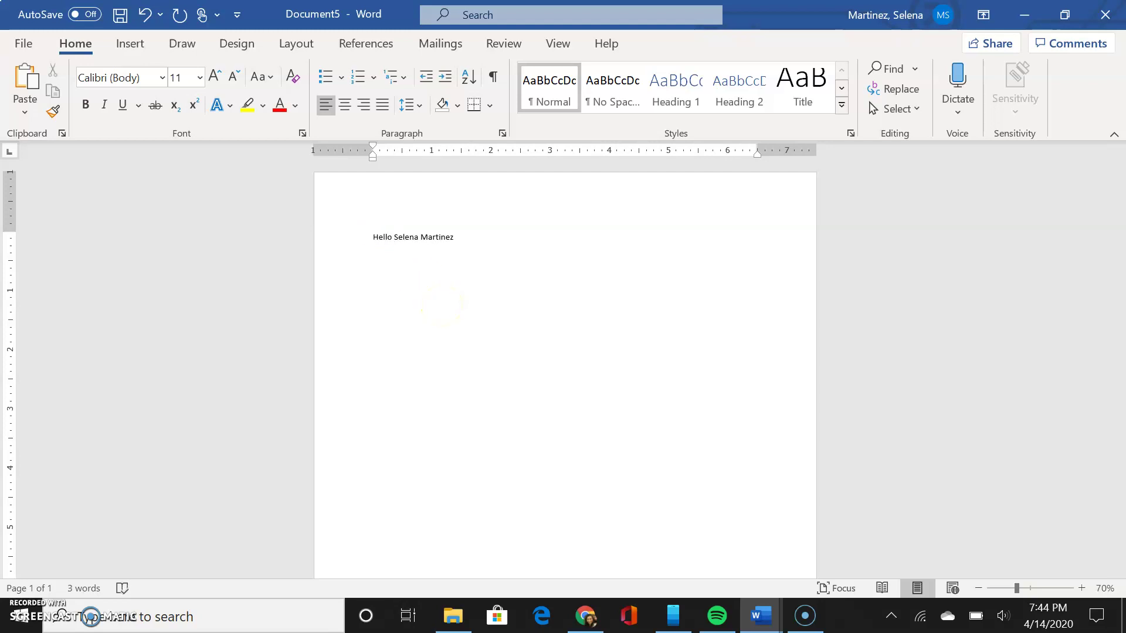
text(, my name is)
click(508, 242)
text(!)
click(462, 291)
click(404, 292)
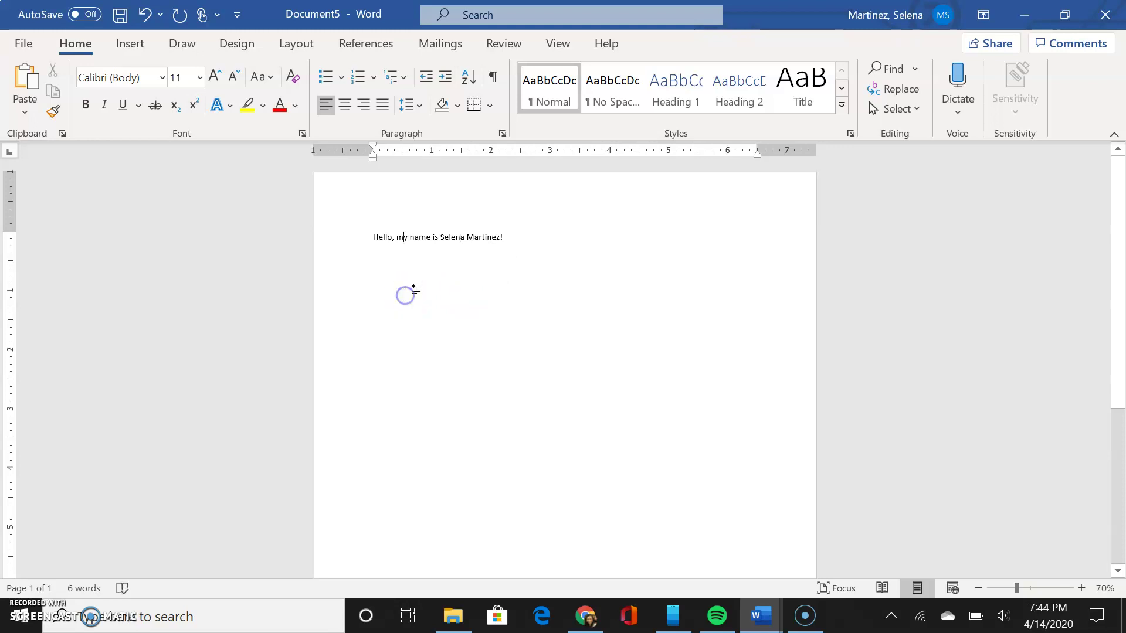
Select just the word 'name', then select the entire greeting line
double_click(432, 237)
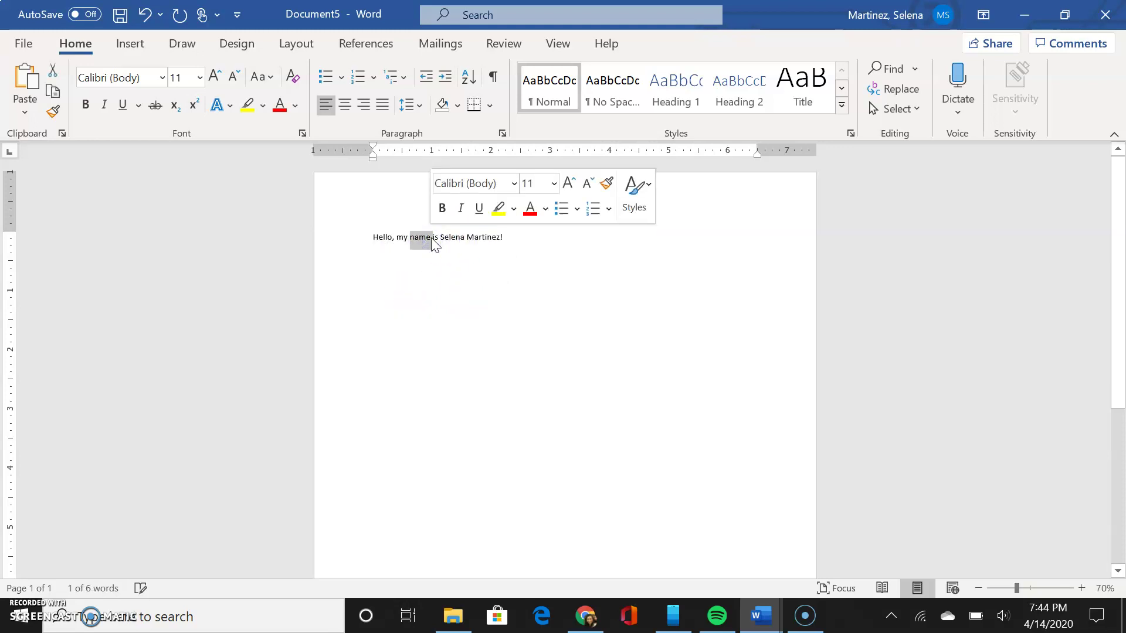
triple_click(432, 237)
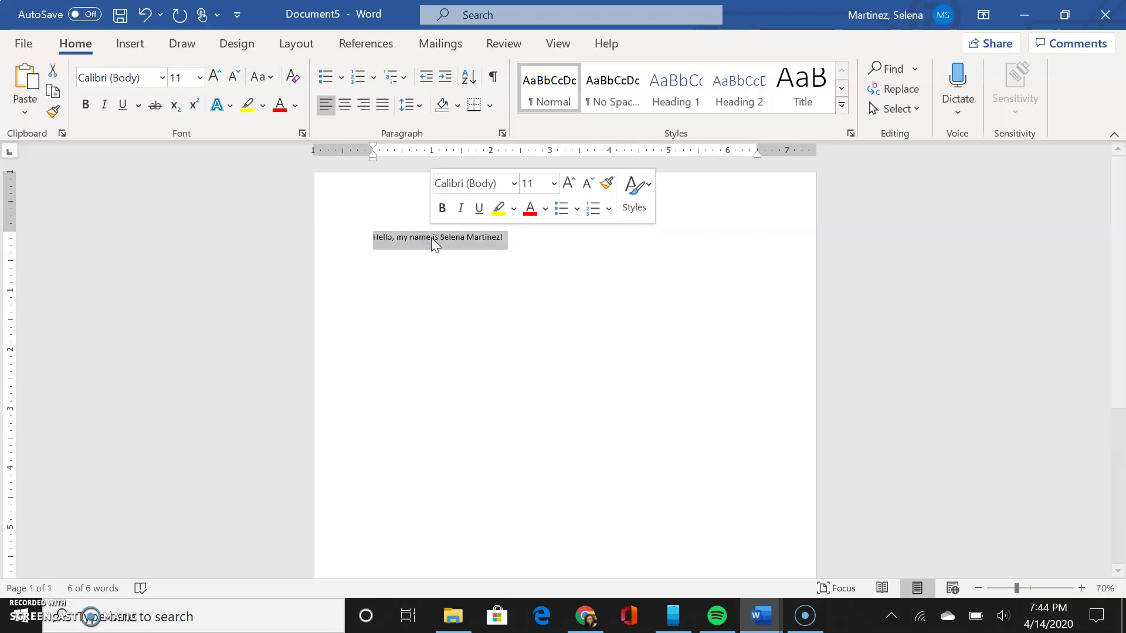
click(435, 275)
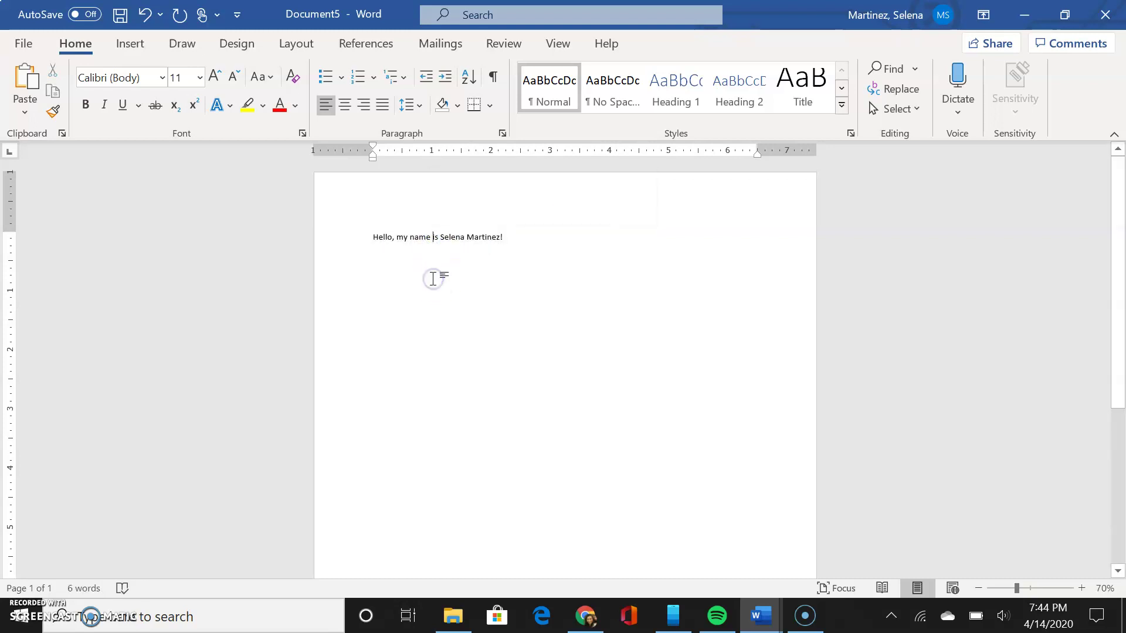
double_click(421, 238)
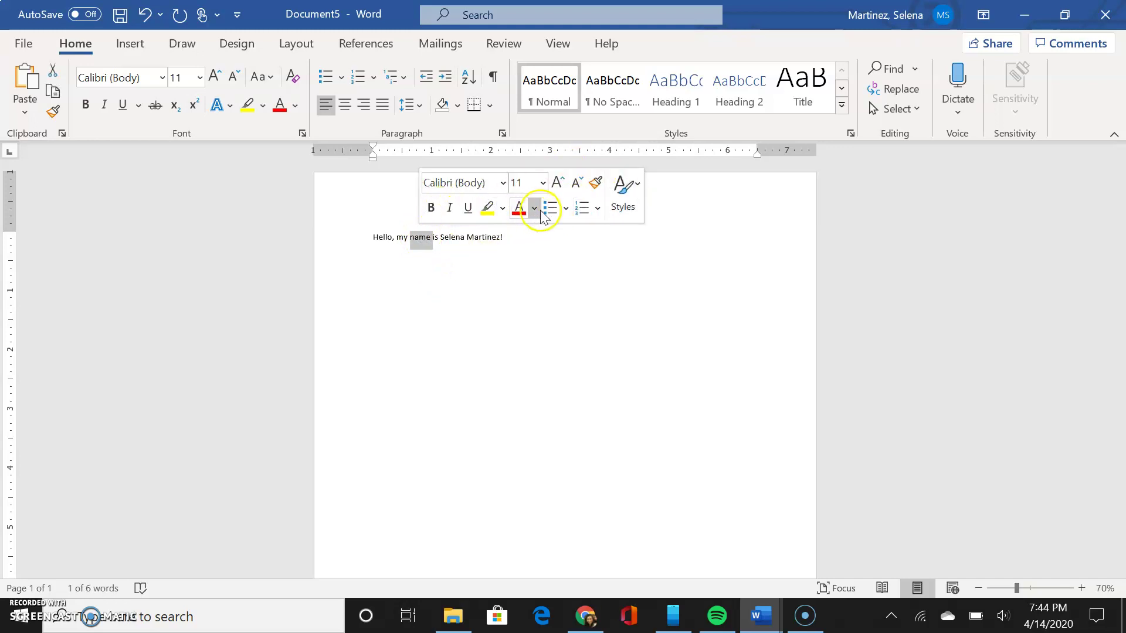
click(440, 238)
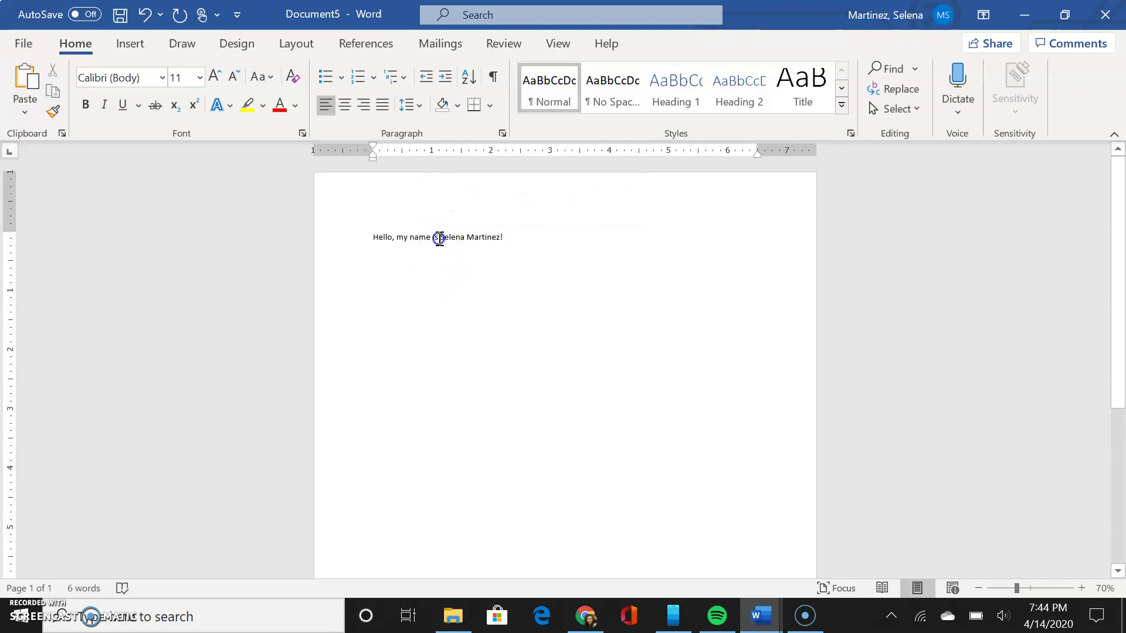
triple_click(439, 238)
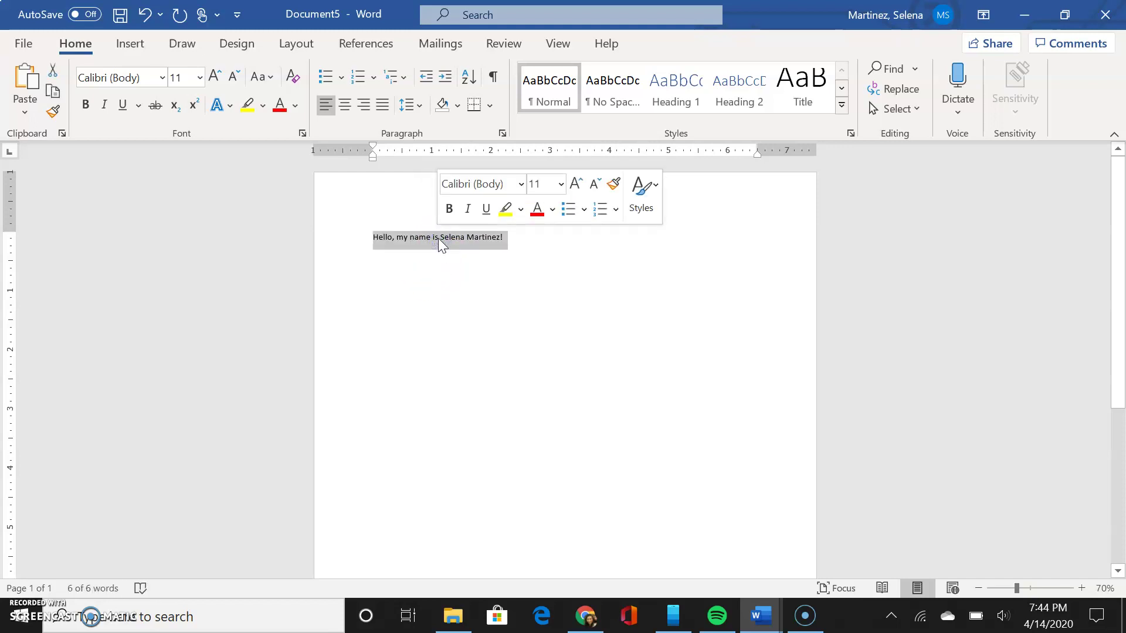
click(562, 186)
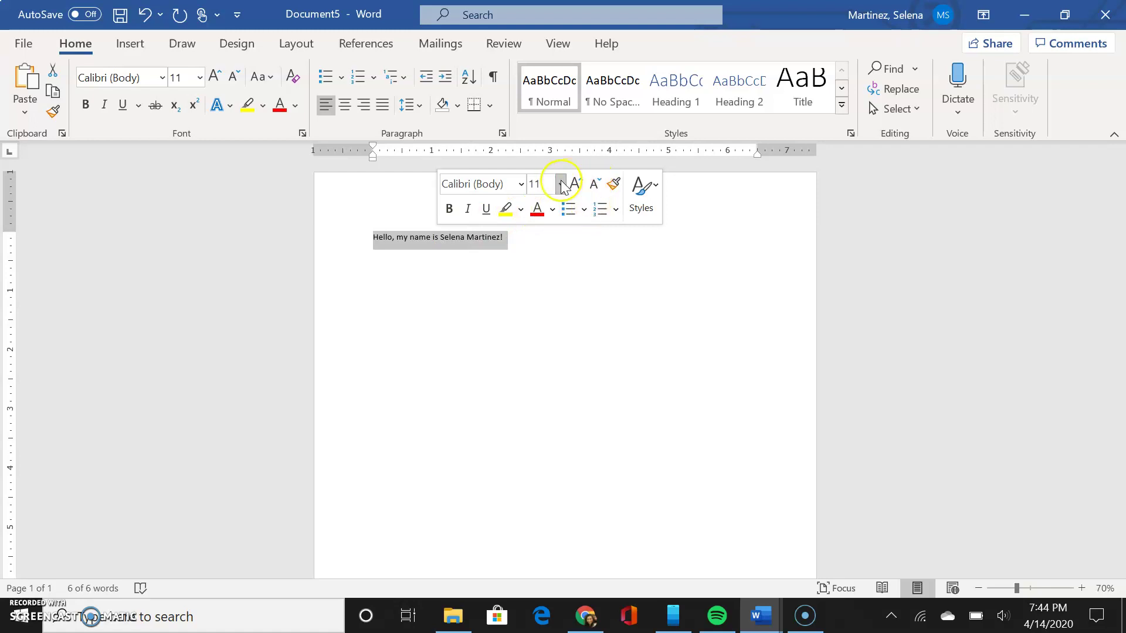
Apply Arial Black at 36 pt, then shrink the greeting step by step to 24 pt
click(521, 185)
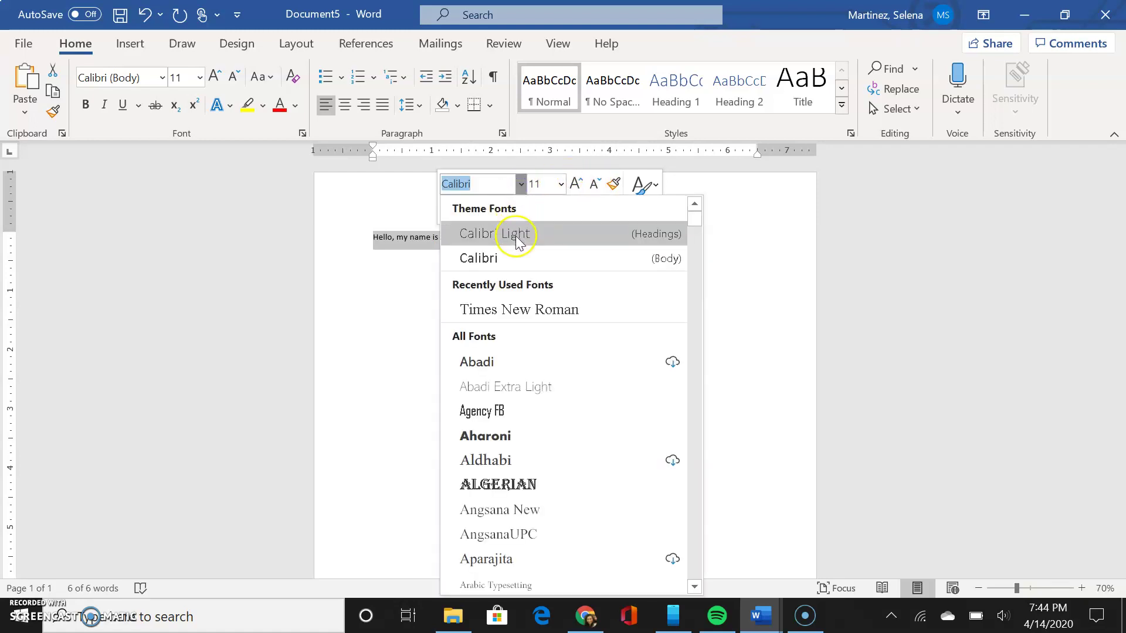
scroll(522, 385, down, 4)
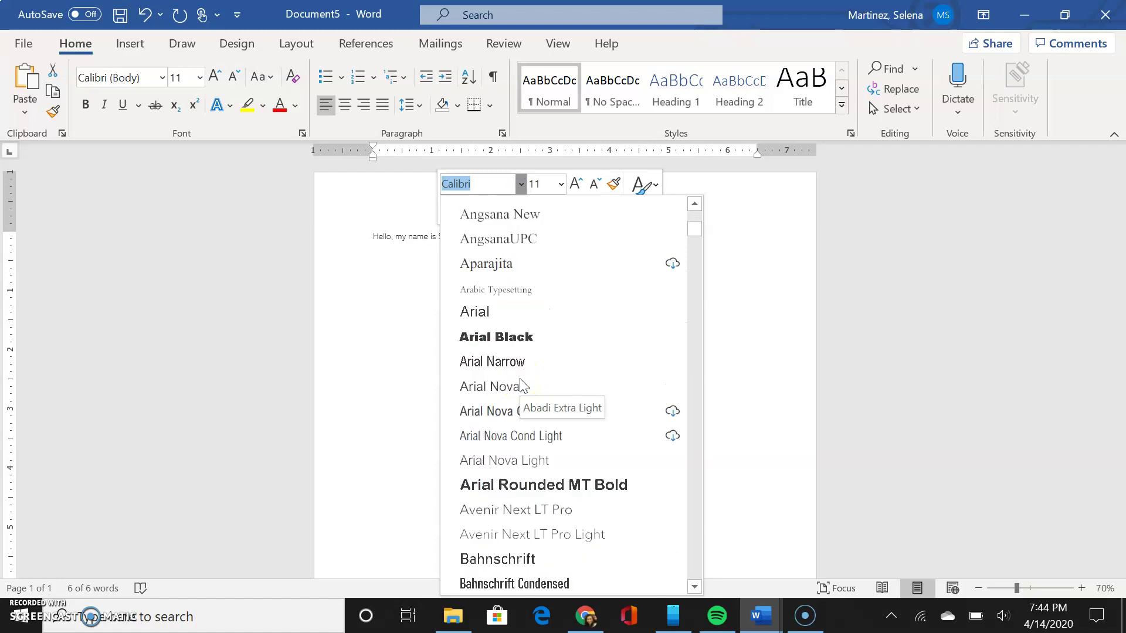
click(525, 350)
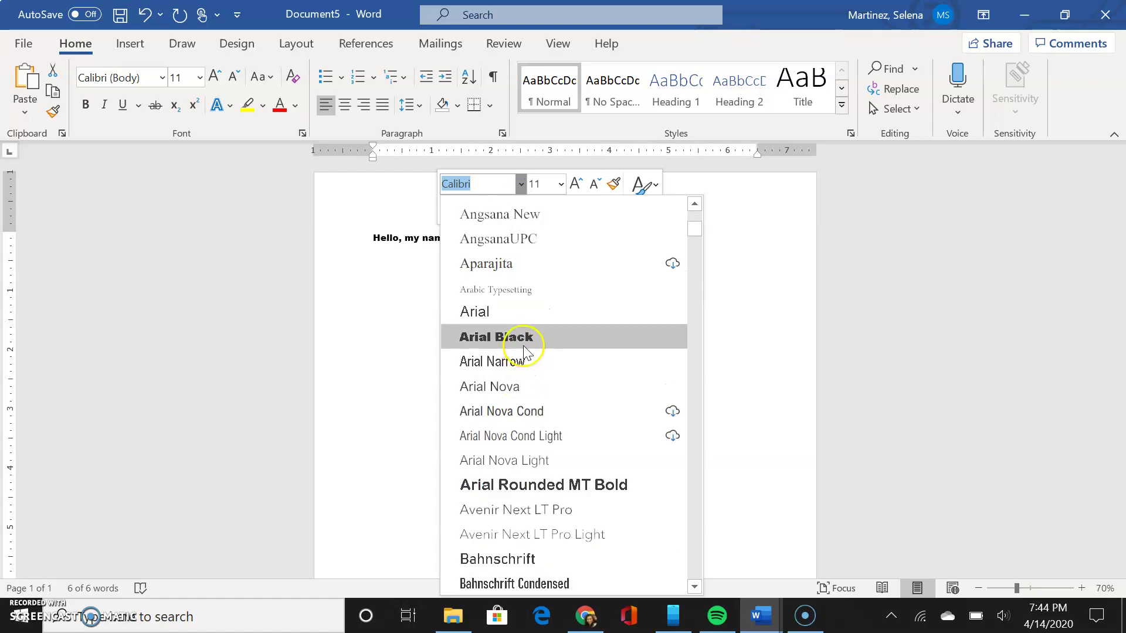
click(560, 185)
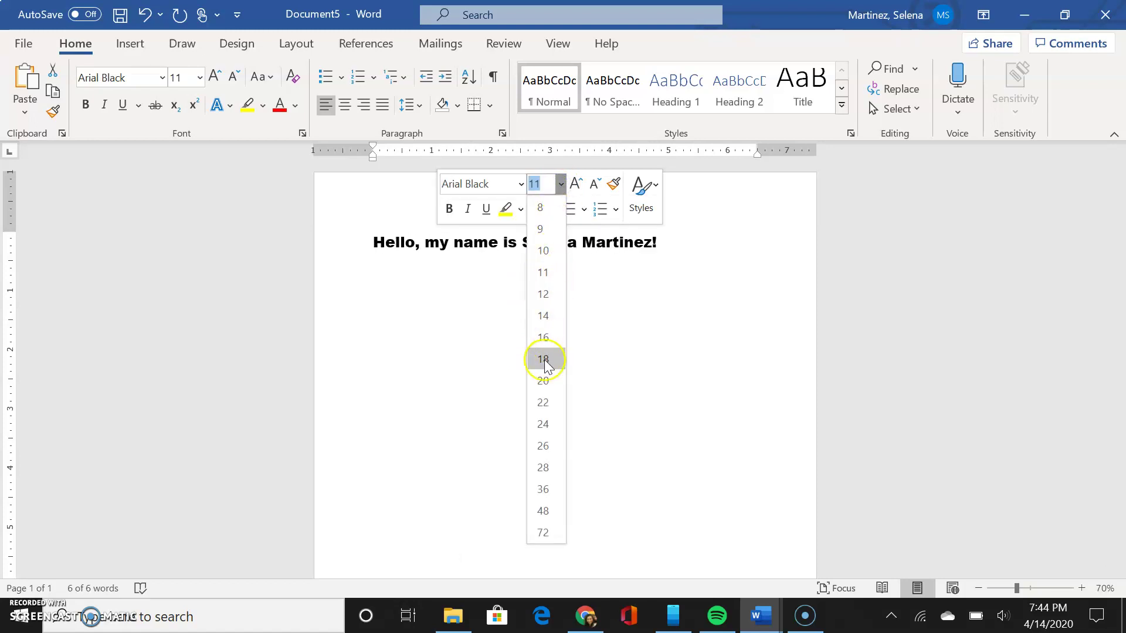
click(544, 497)
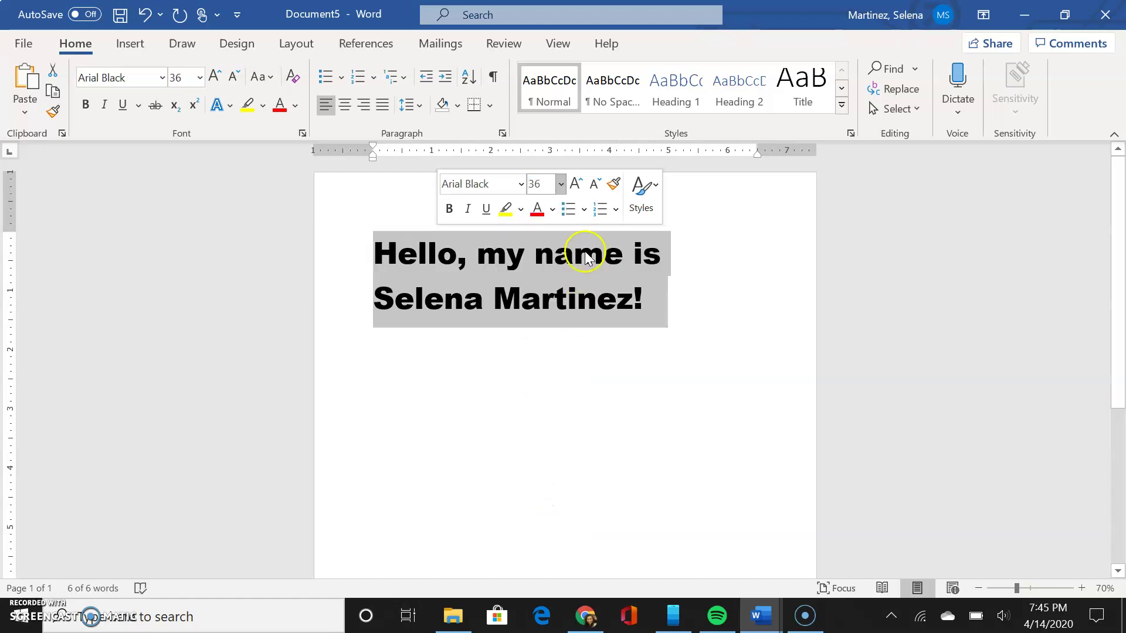
click(595, 186)
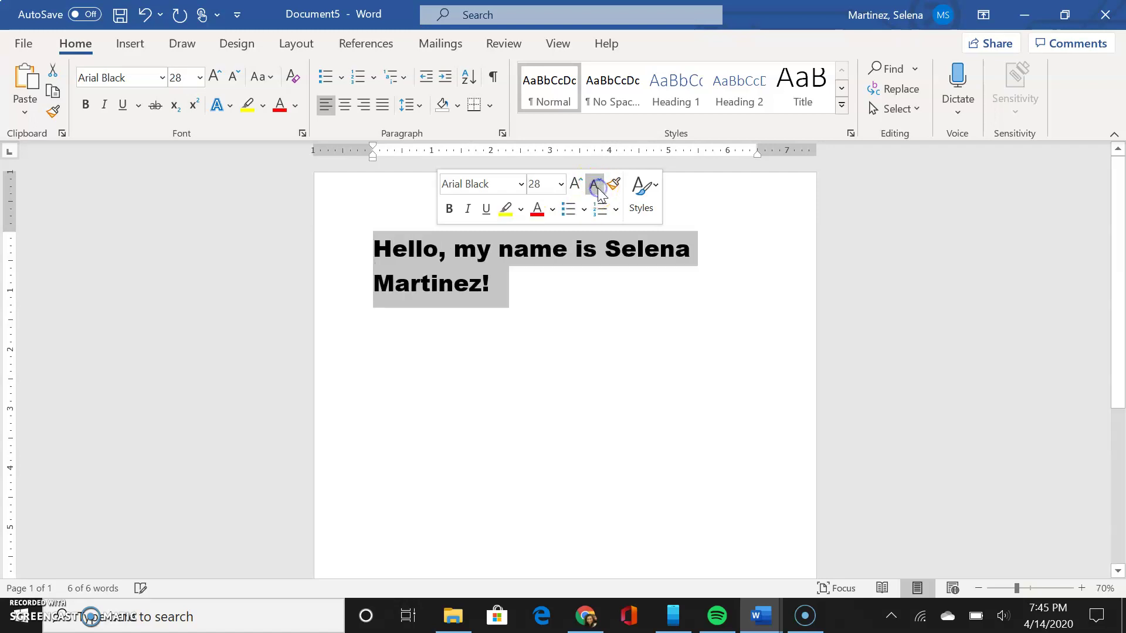
click(596, 186)
click(596, 186)
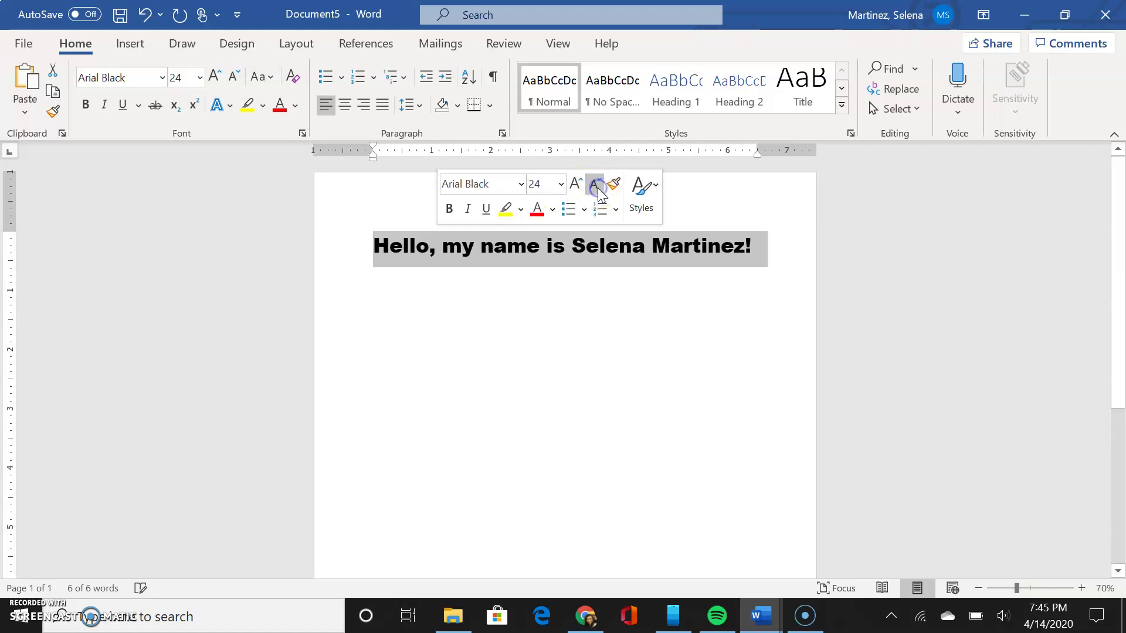
click(503, 219)
Switch the greeting to Times New Roman, leaving it non-bold after toggling Bold
click(449, 211)
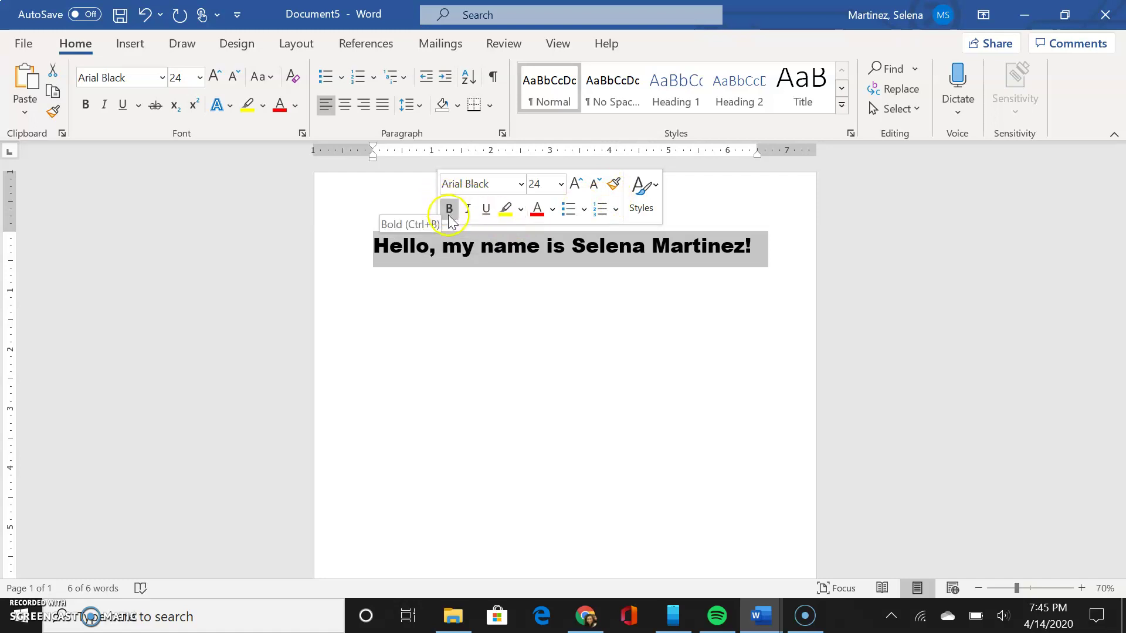
click(449, 211)
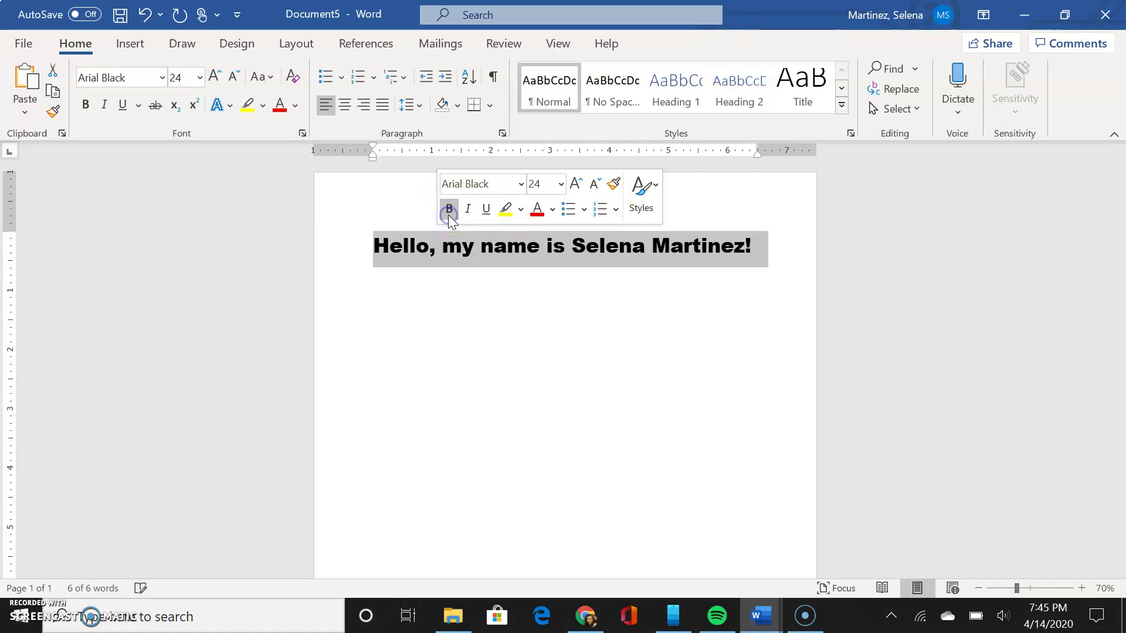
click(521, 187)
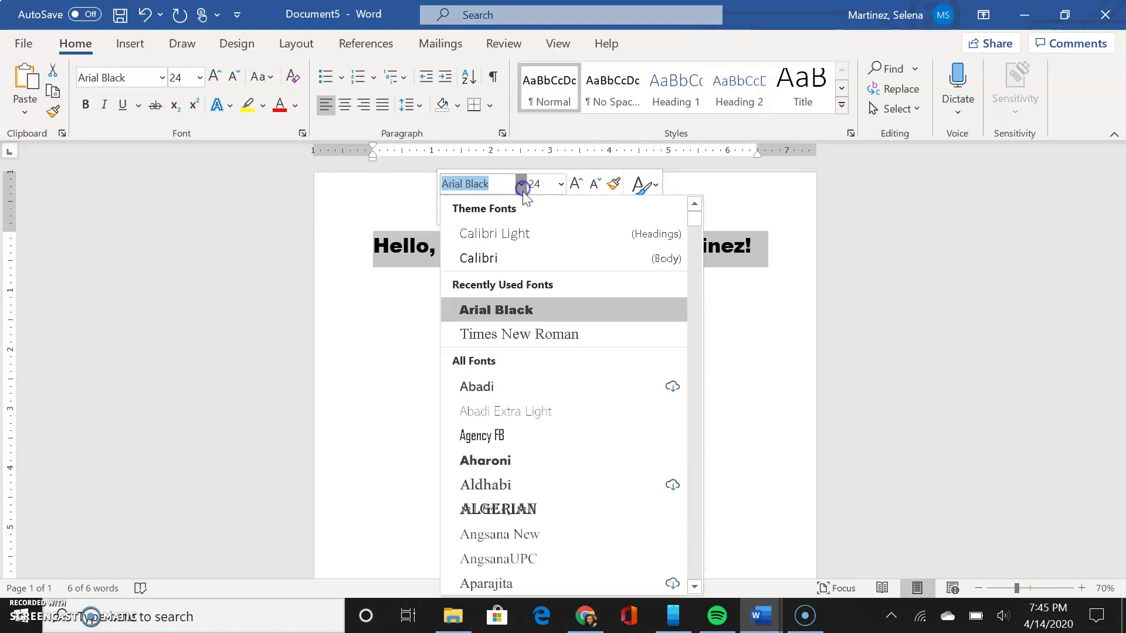
click(510, 333)
click(450, 209)
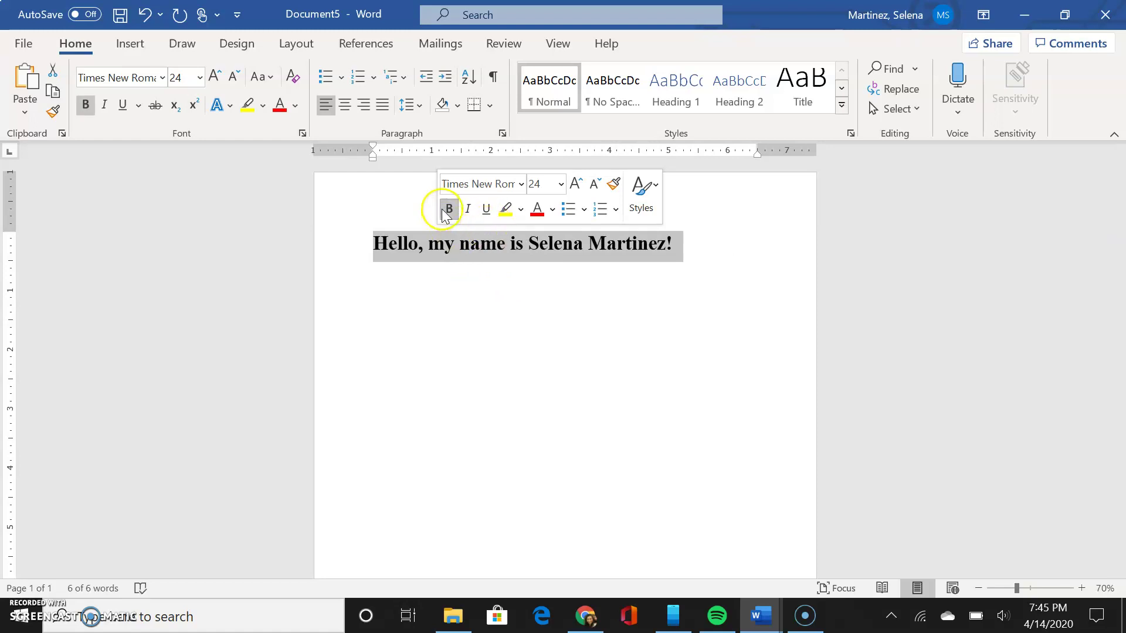
click(450, 209)
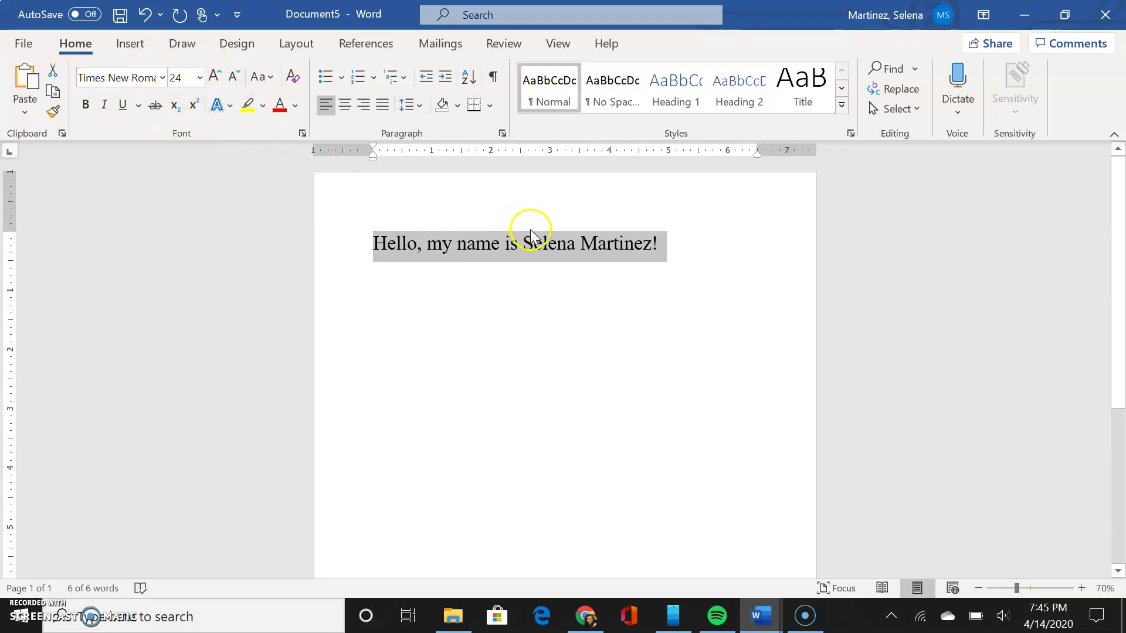
Try italic and underline on the greeting, then remove both
right_click(485, 246)
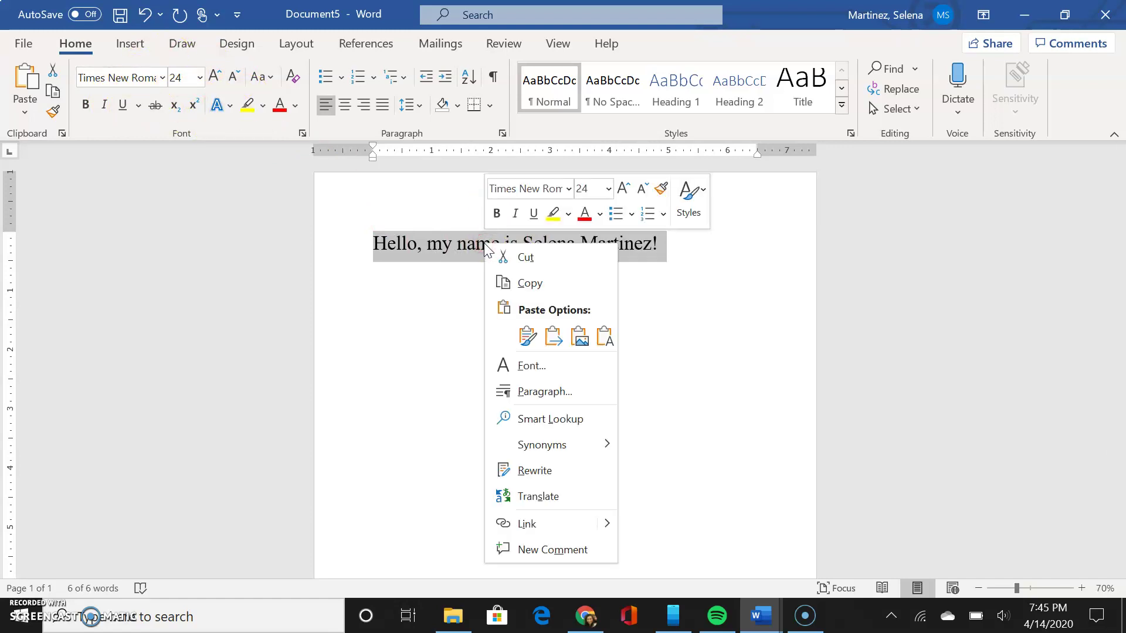
click(516, 214)
click(516, 215)
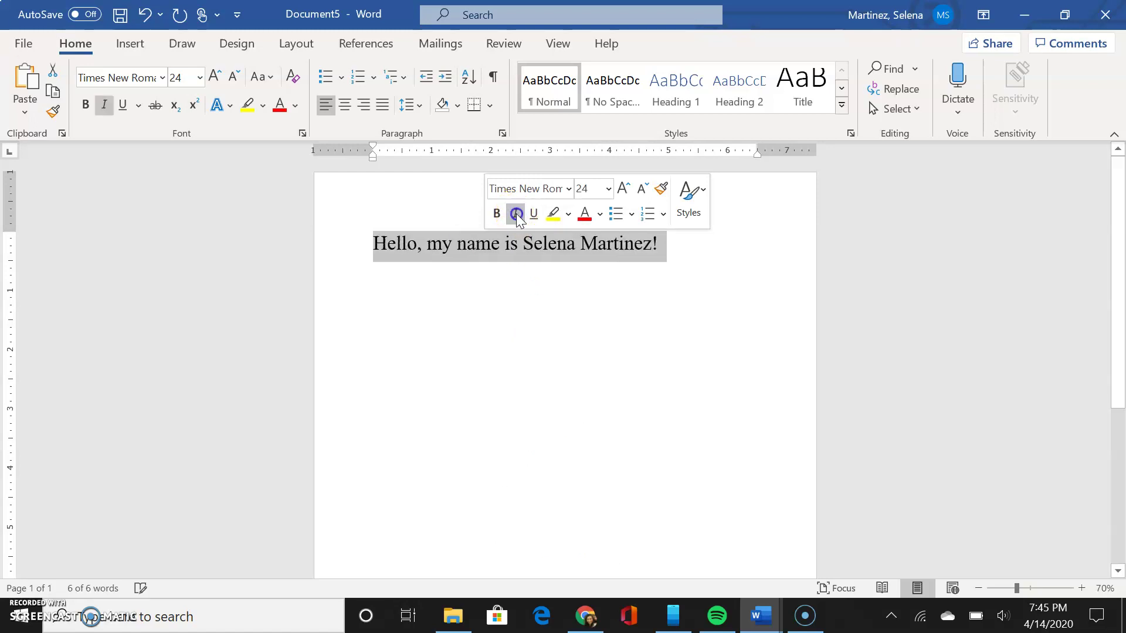
click(535, 215)
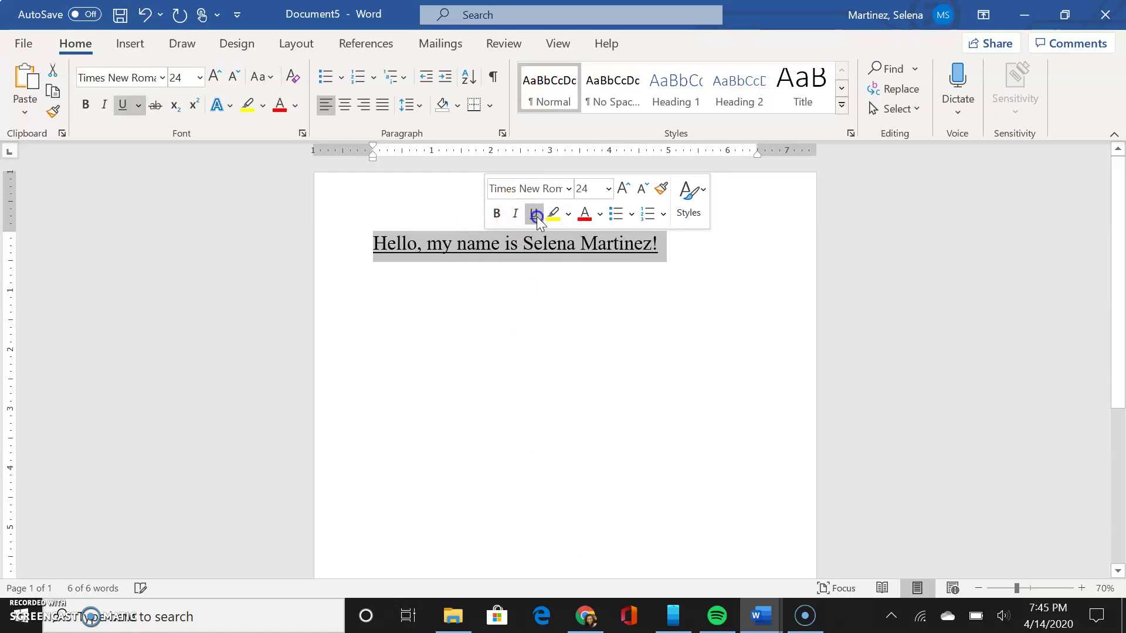
click(536, 215)
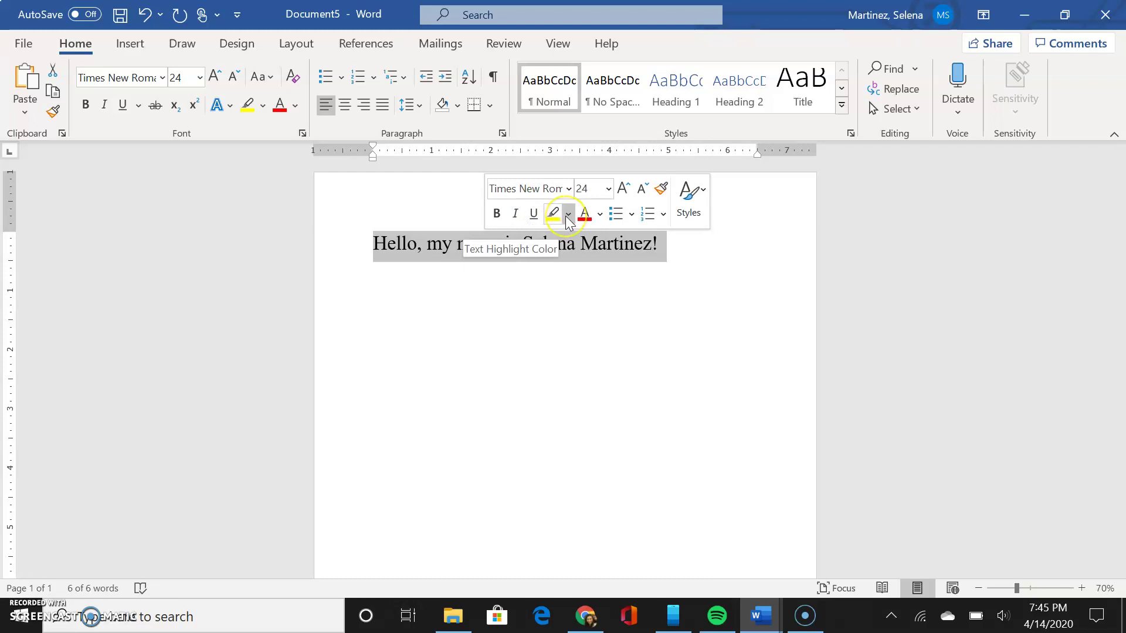
Highlight the whole sentence yellow, then set its highlight back to No Color
click(567, 216)
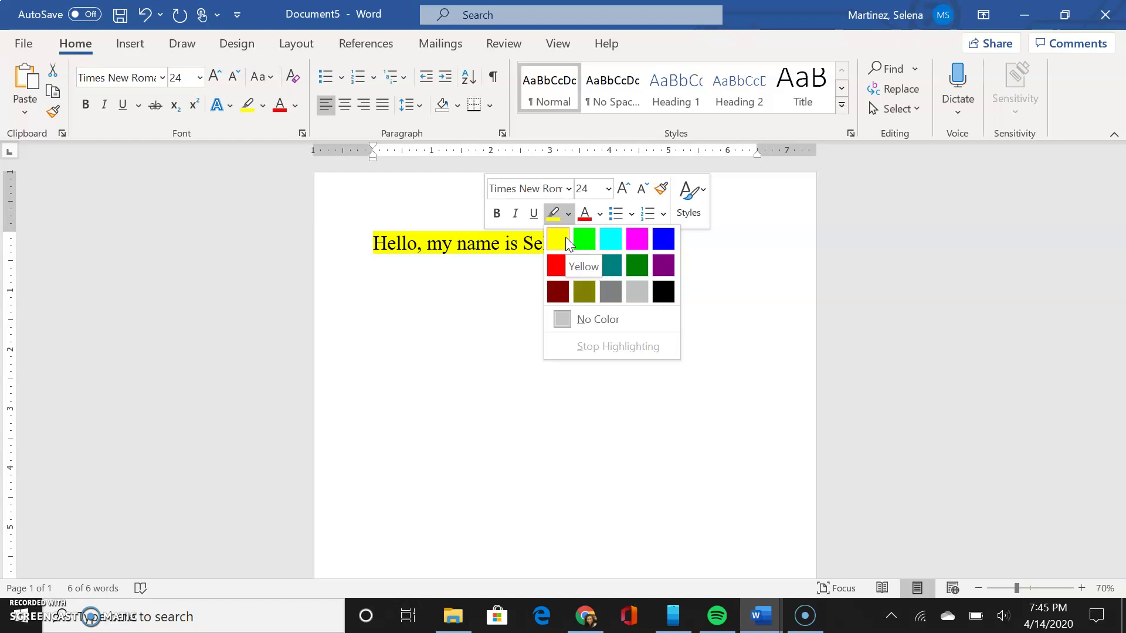
click(565, 237)
click(506, 474)
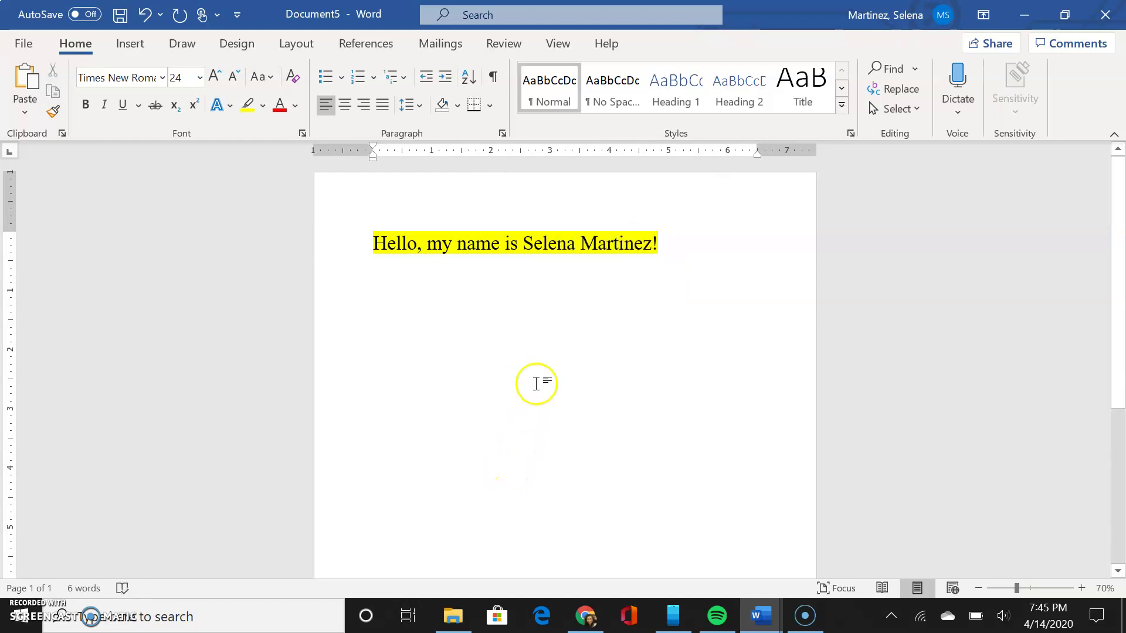
double_click(539, 245)
click(539, 247)
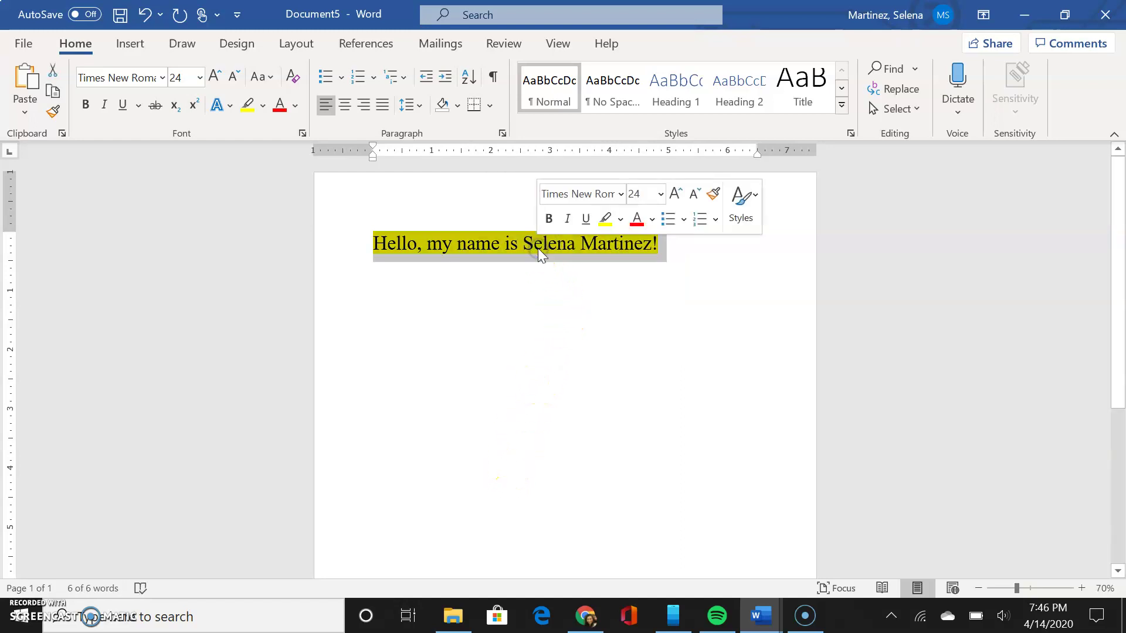
click(619, 218)
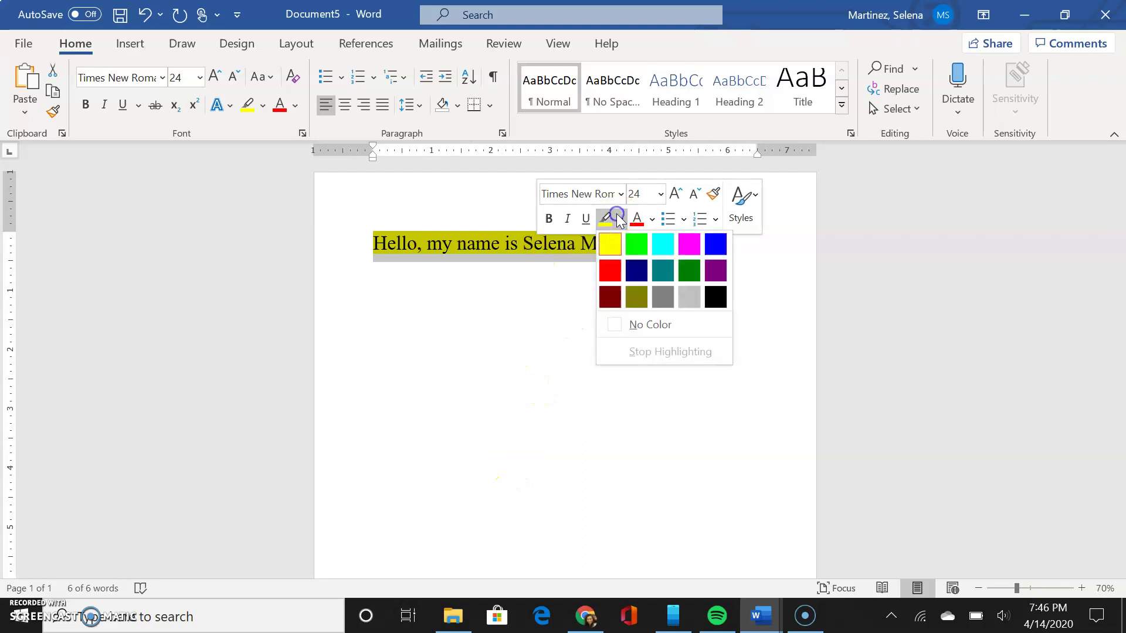
click(645, 326)
click(562, 307)
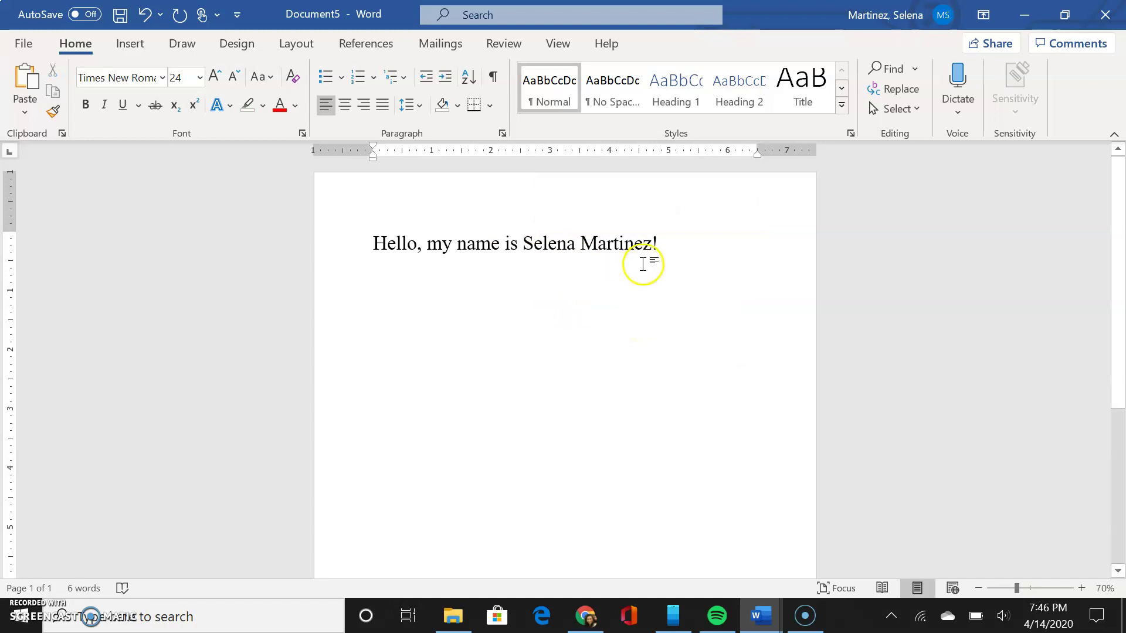
Highlight the name yellow, then remove the highlight from the name and exclamation mark
drag(651, 240, 534, 244)
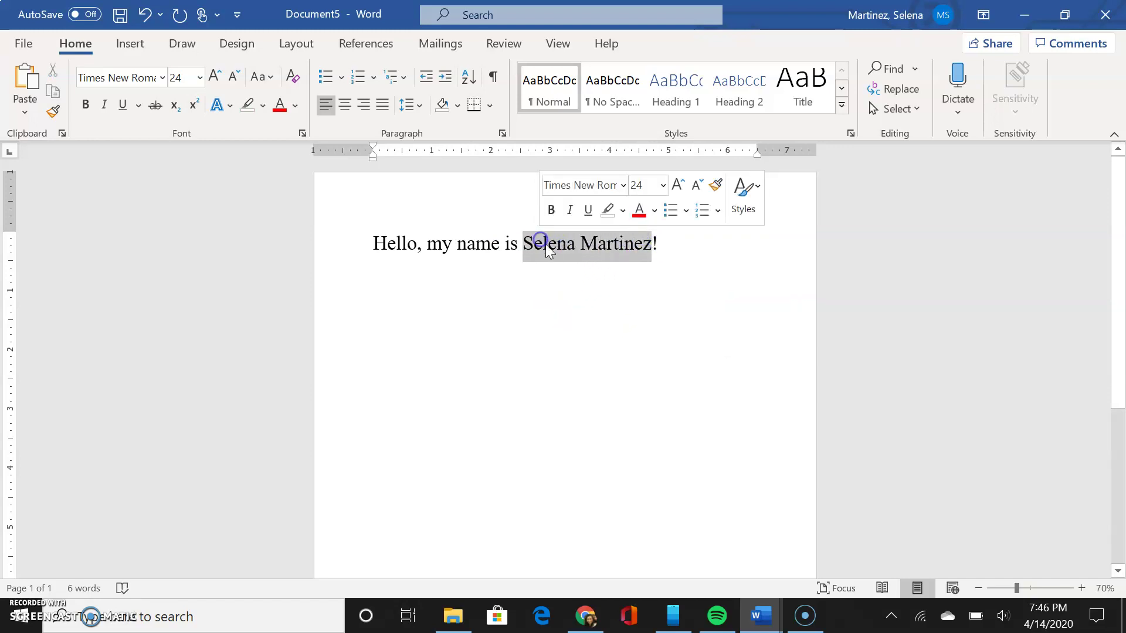
click(624, 211)
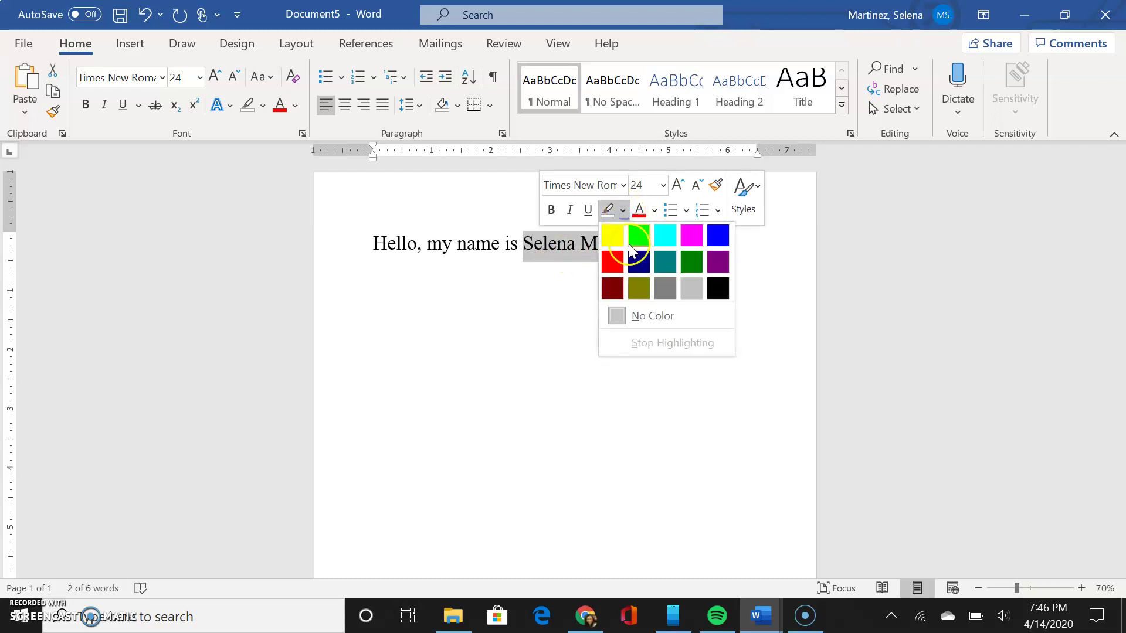
click(615, 235)
click(587, 338)
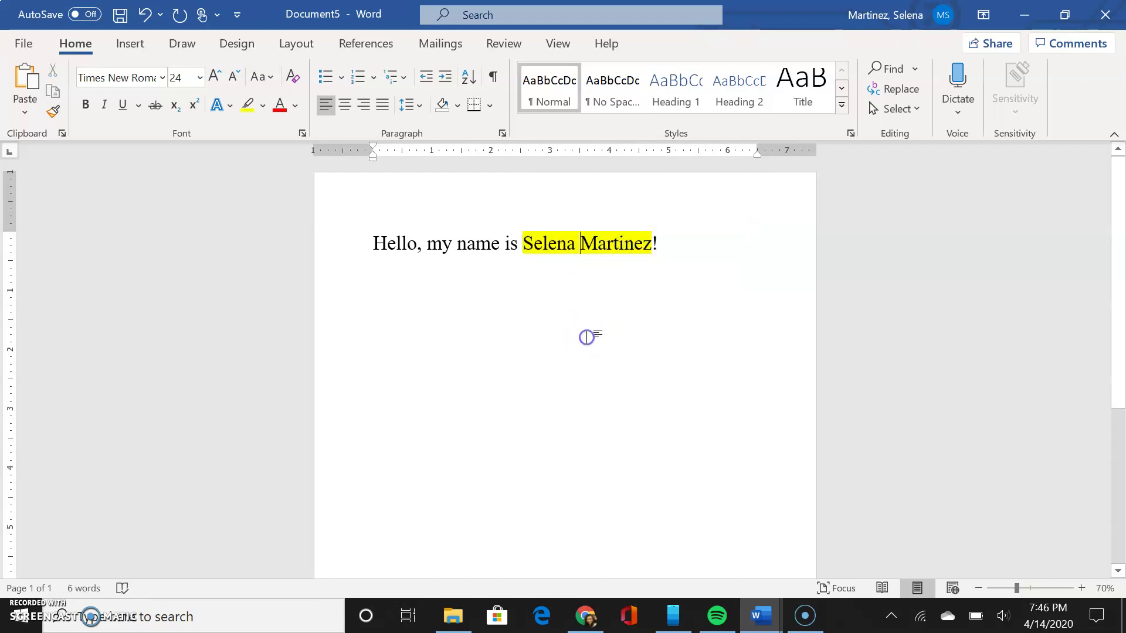
drag(667, 244, 535, 237)
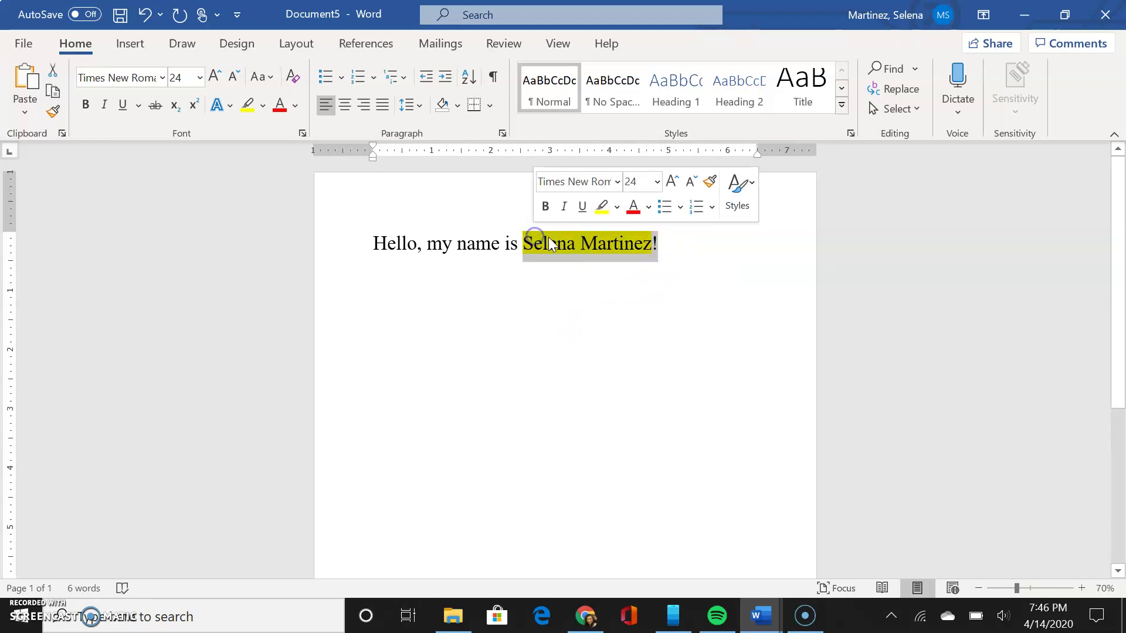
click(614, 209)
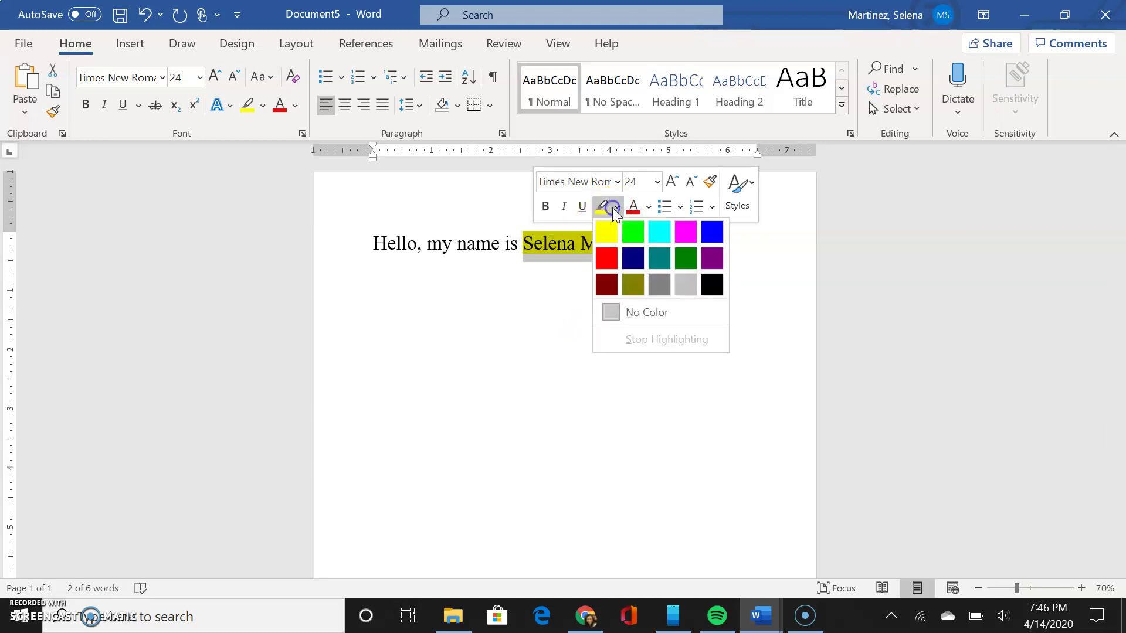
click(613, 311)
click(611, 309)
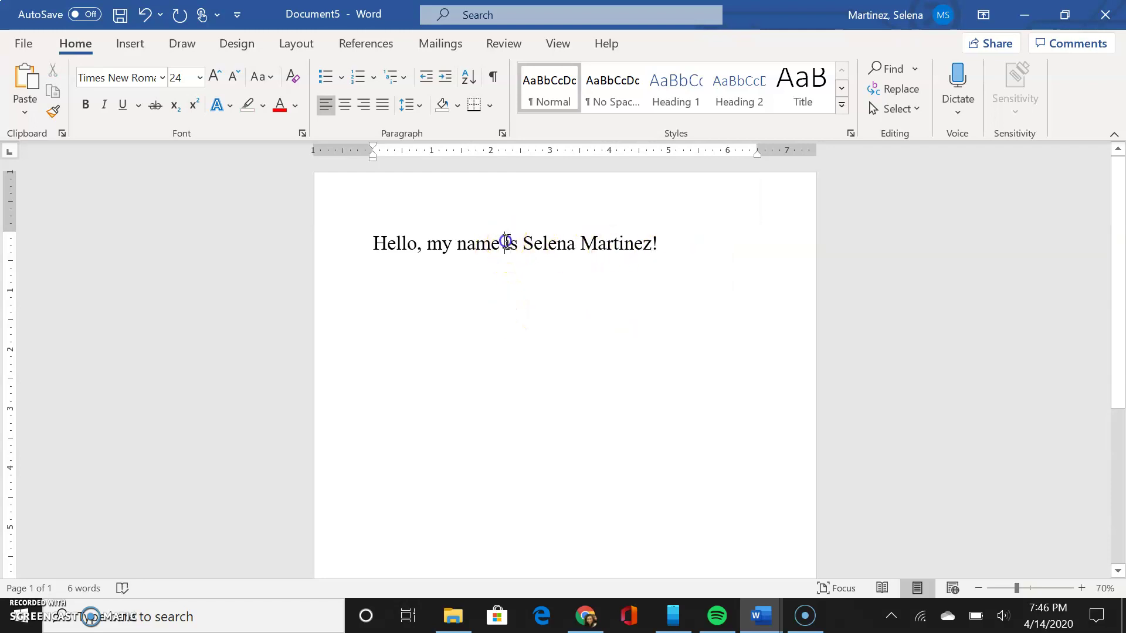
Give the whole greeting sentence the dark orange theme font colour
triple_click(506, 242)
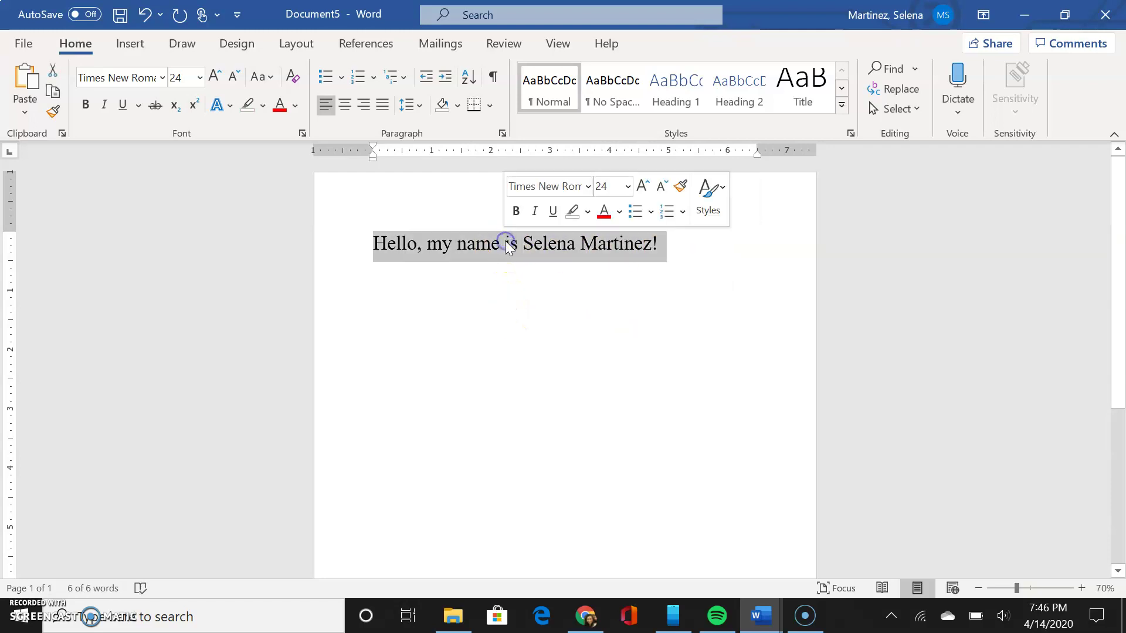
click(619, 213)
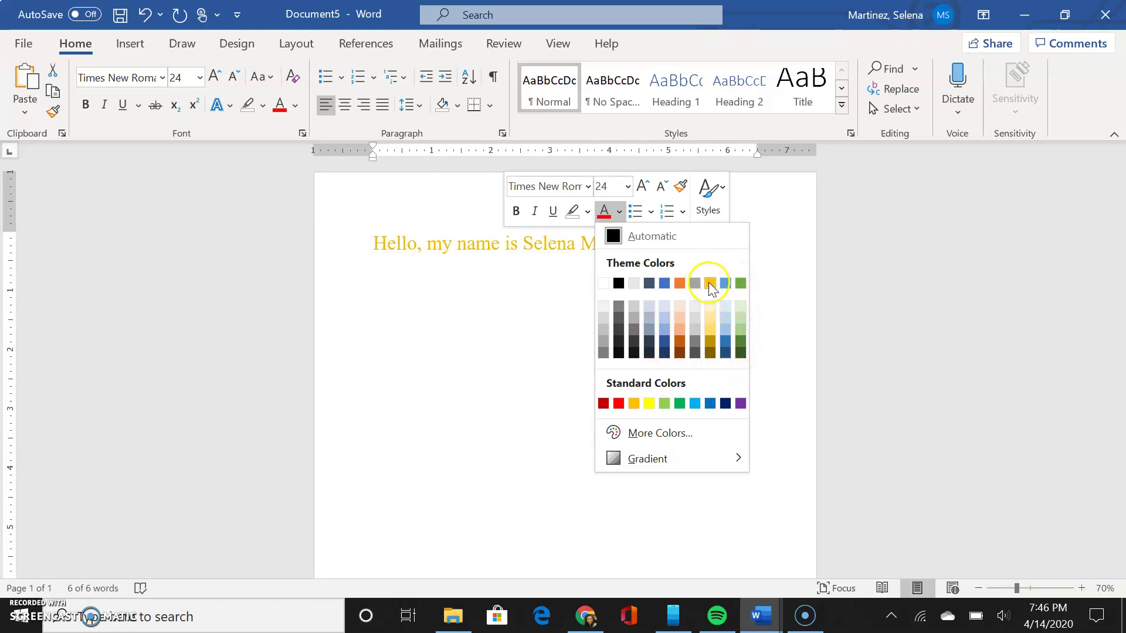
click(680, 351)
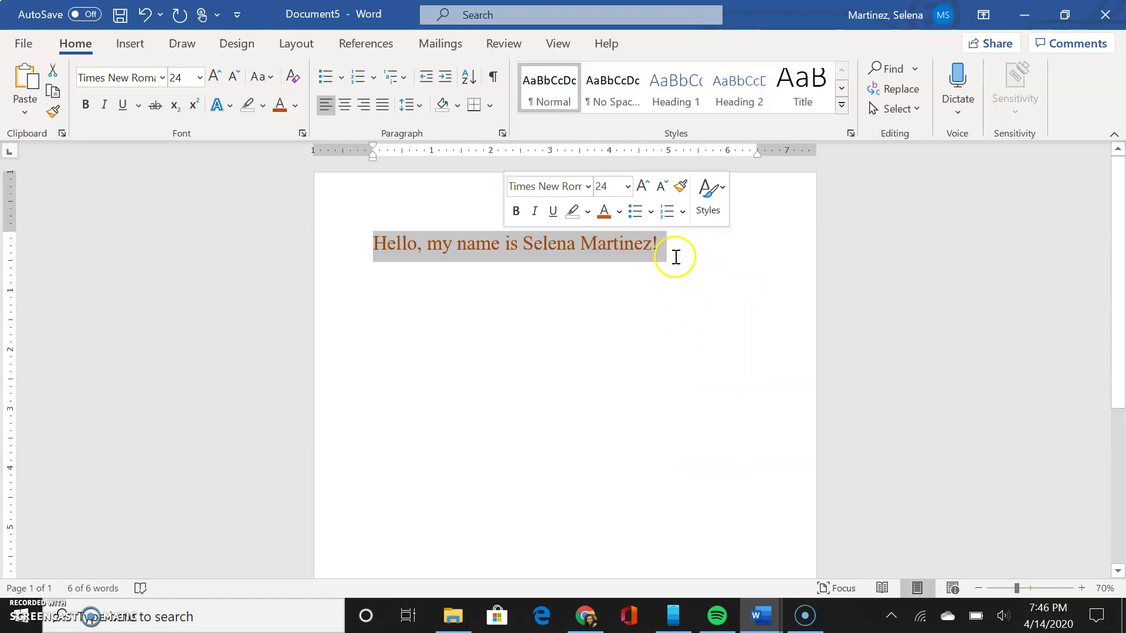
click(643, 214)
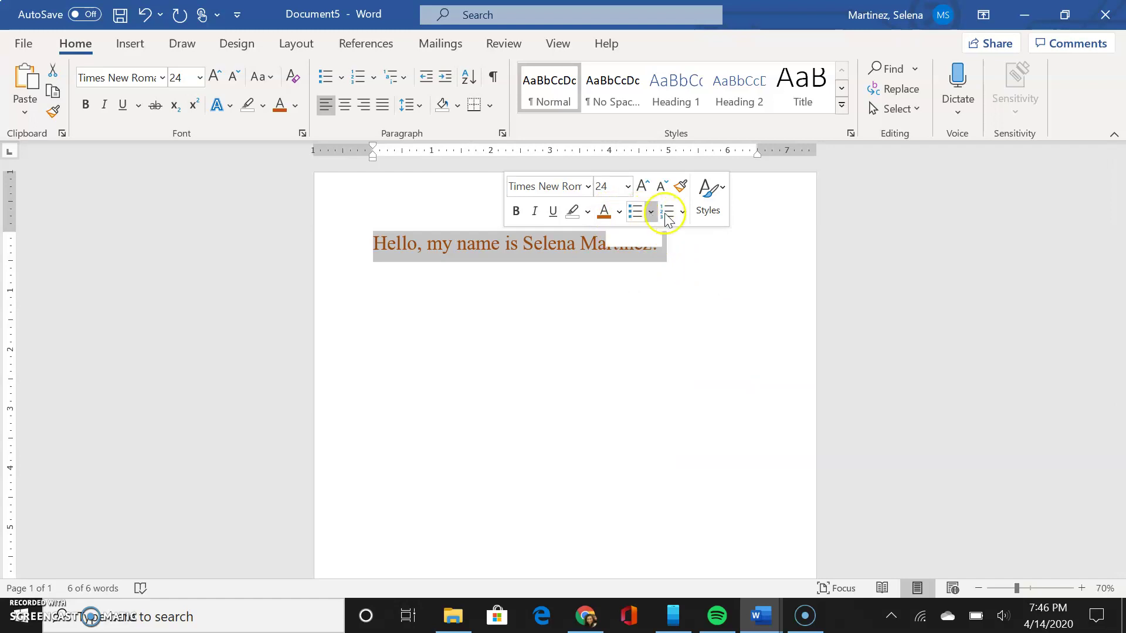
Add a new line after the orange sentence and make it a bullet point
click(670, 216)
click(669, 218)
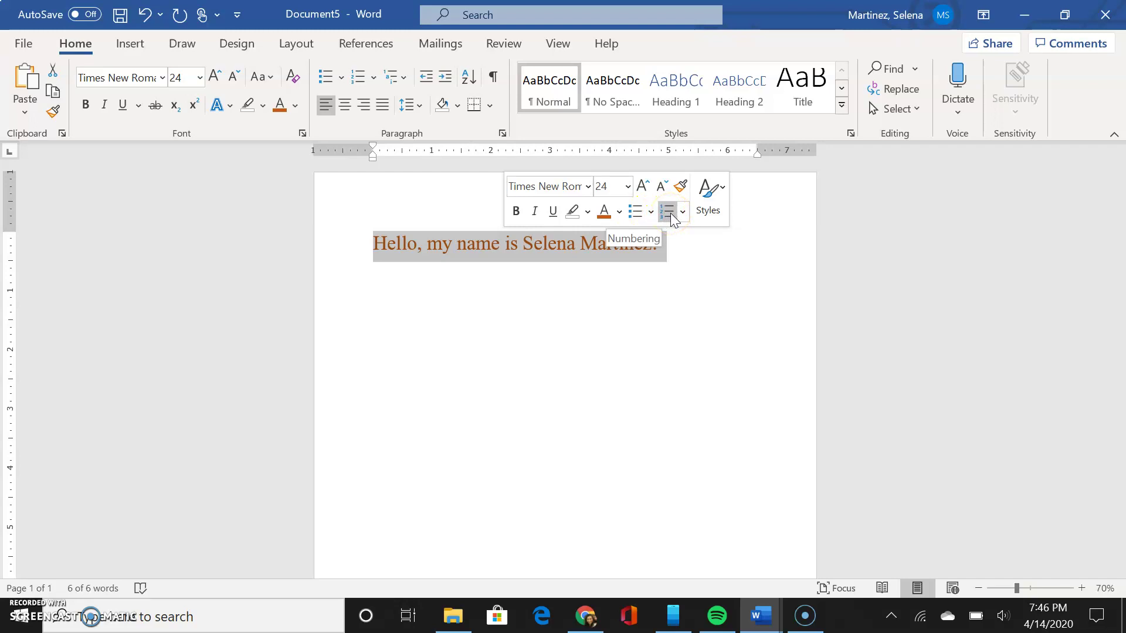
click(563, 275)
click(684, 246)
key(Return)
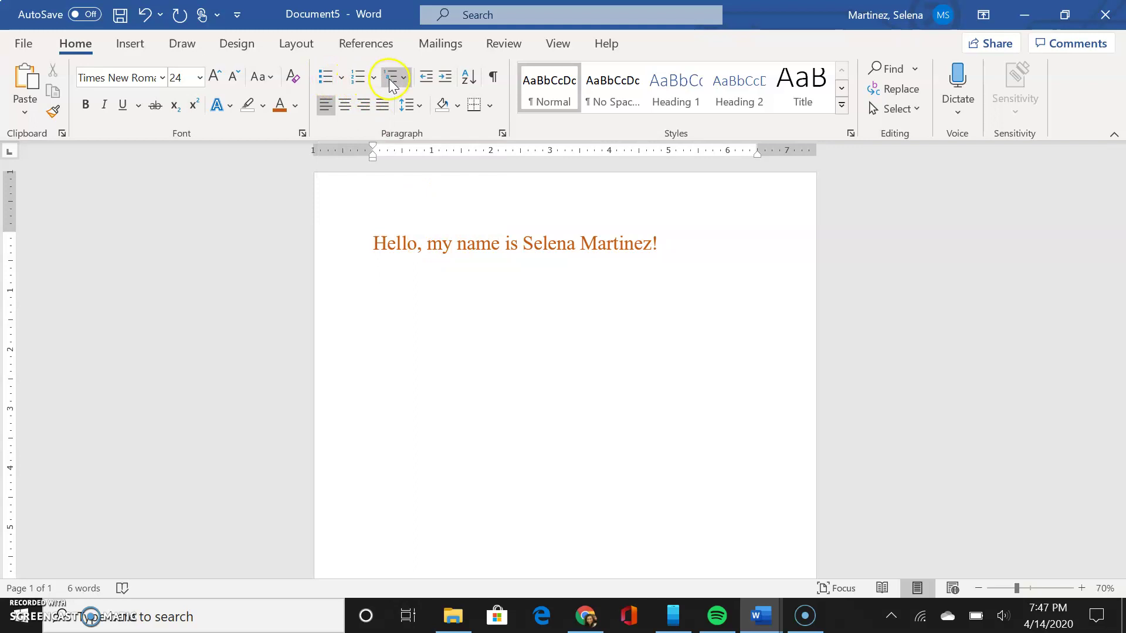
click(326, 78)
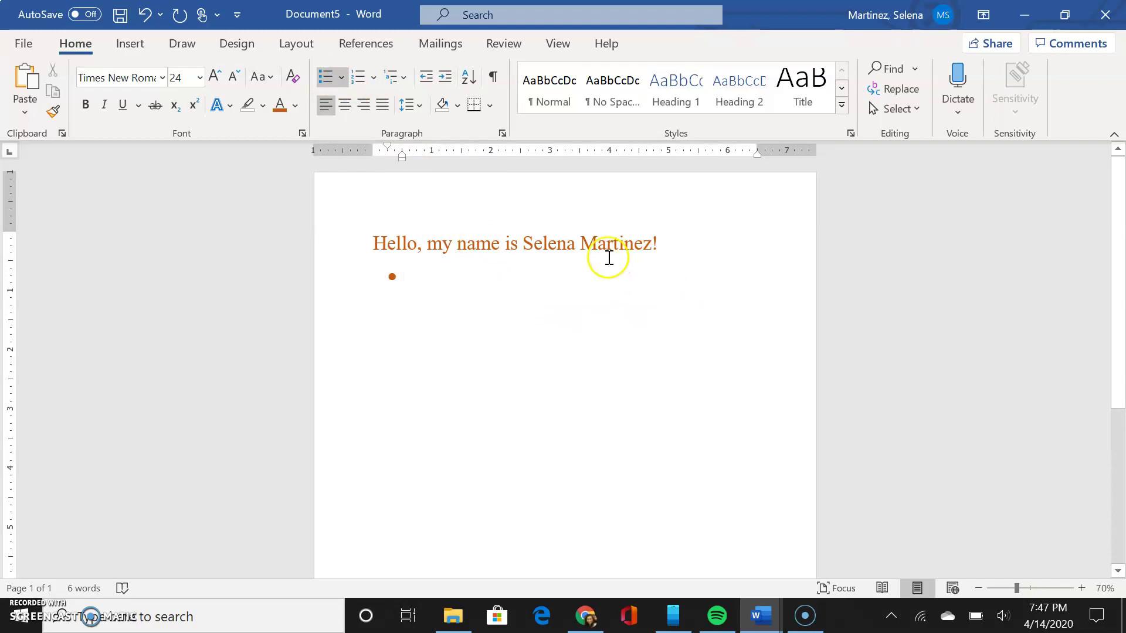
Replace the greeting with the heading 'Grocery List' and start a bulleted line below it
triple_click(583, 241)
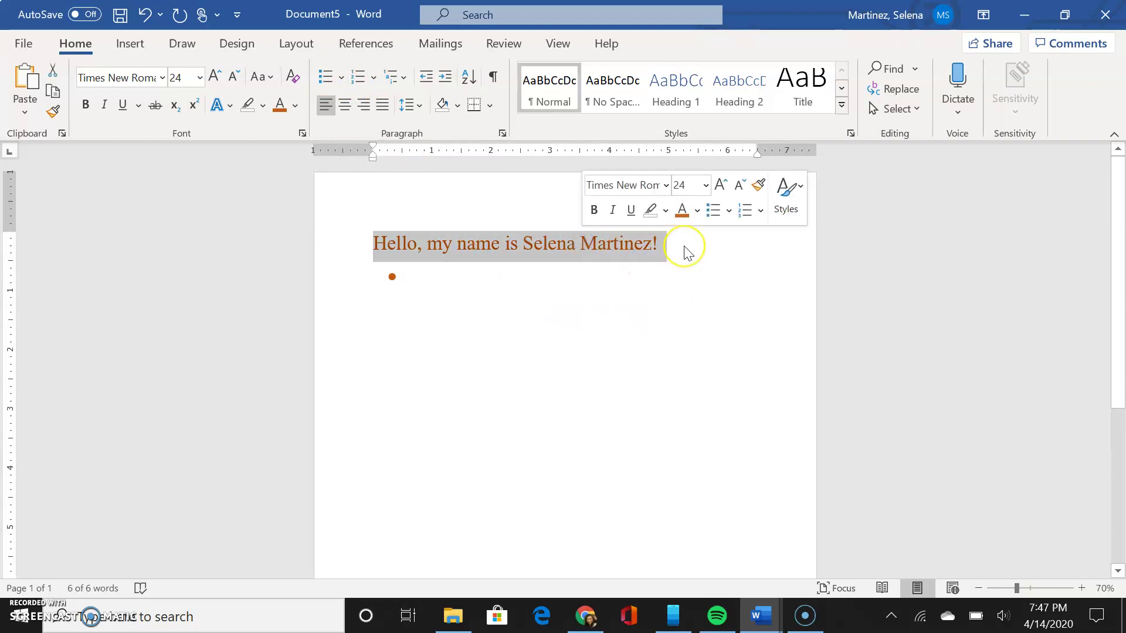
key(BackSpace)
key(BackSpace)
text(Grocery List)
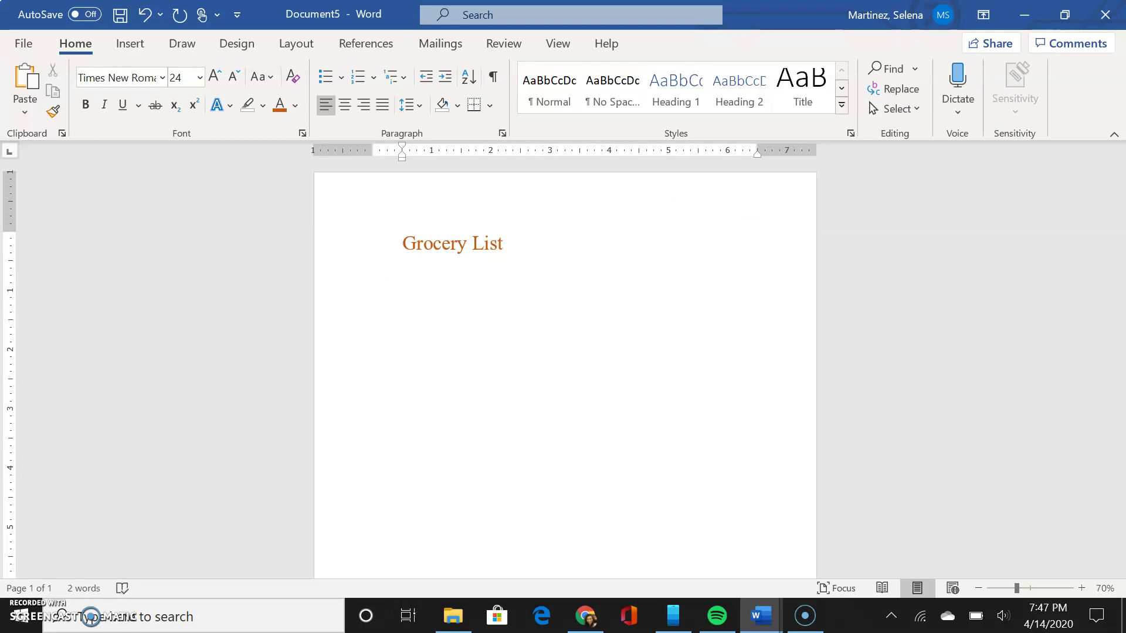
key(Return)
click(324, 79)
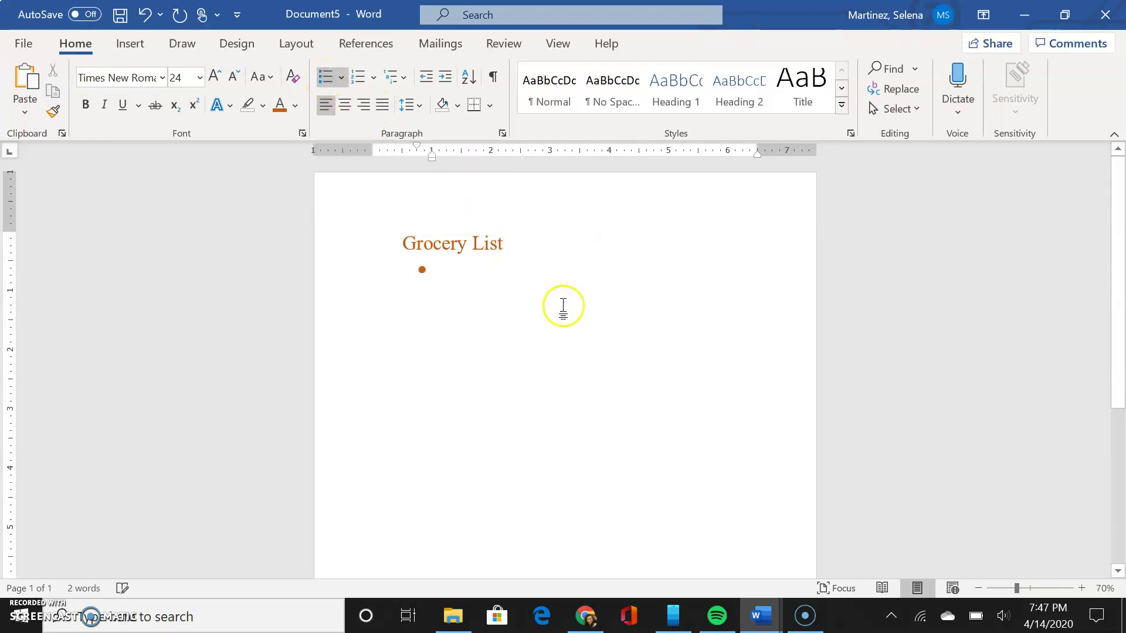
Enter the bullet items Milk, Cheese and Cookies on separate lines
text(Milk)
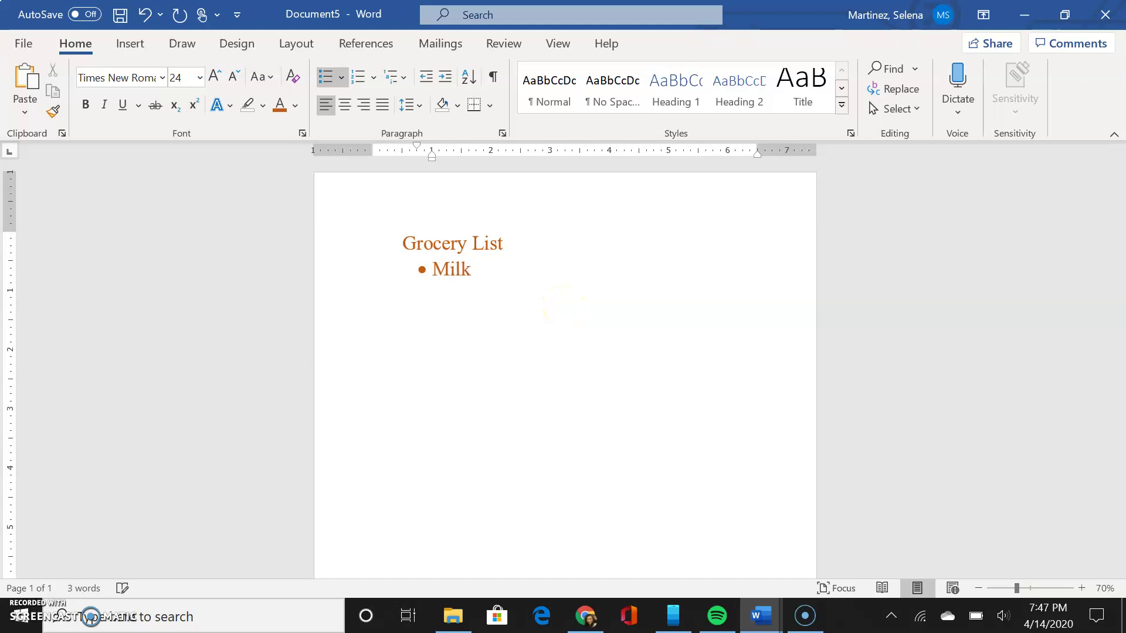
key(Return)
text(Cheese)
key(Return)
text(Cookei)
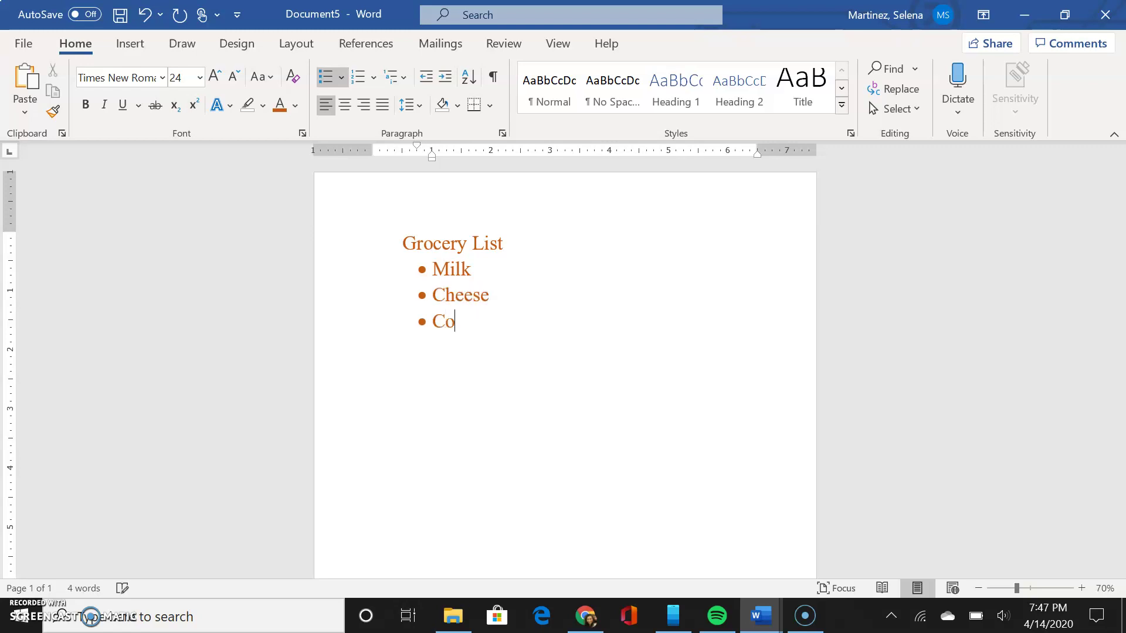
key(BackSpace)
key(BackSpace)
text(ies)
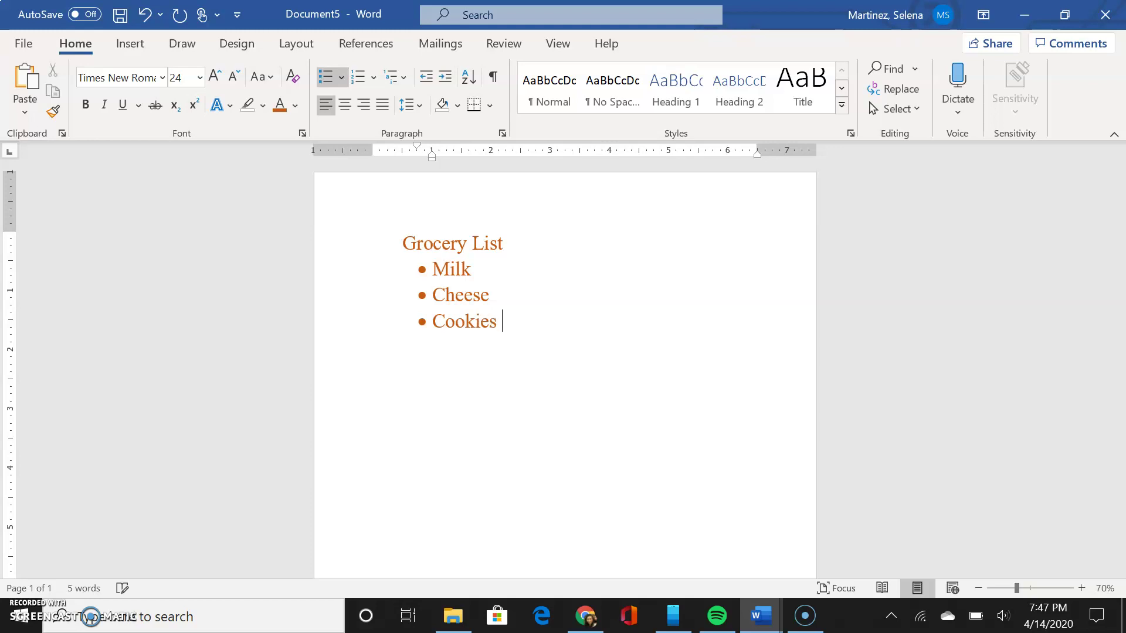